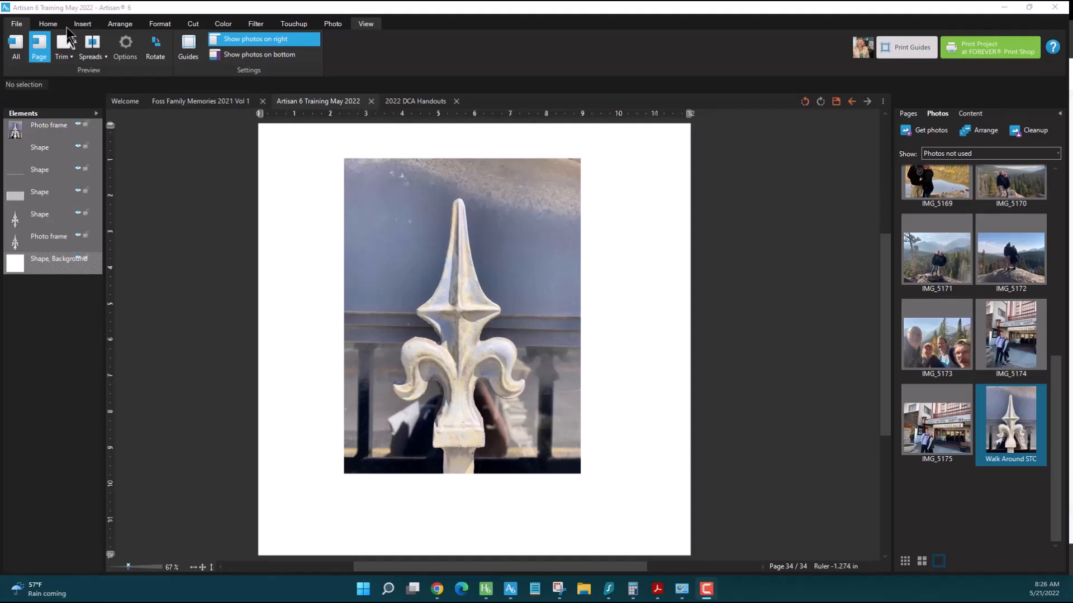
- Start a custom straight-path cutout on the finial photo at 200% zoom, agreeing to flatten the element
click(193, 24)
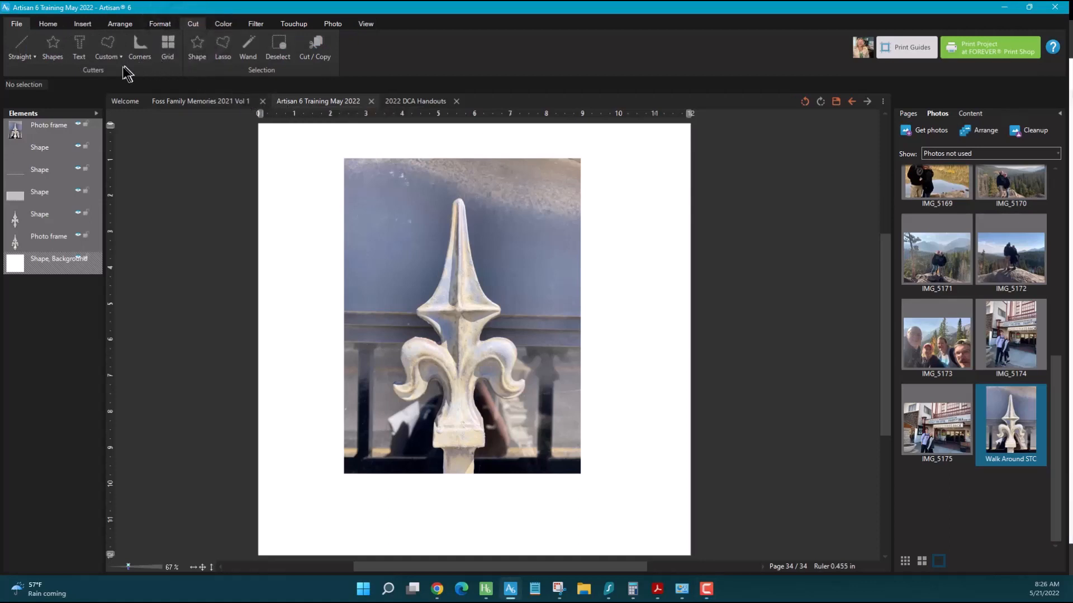
click(521, 328)
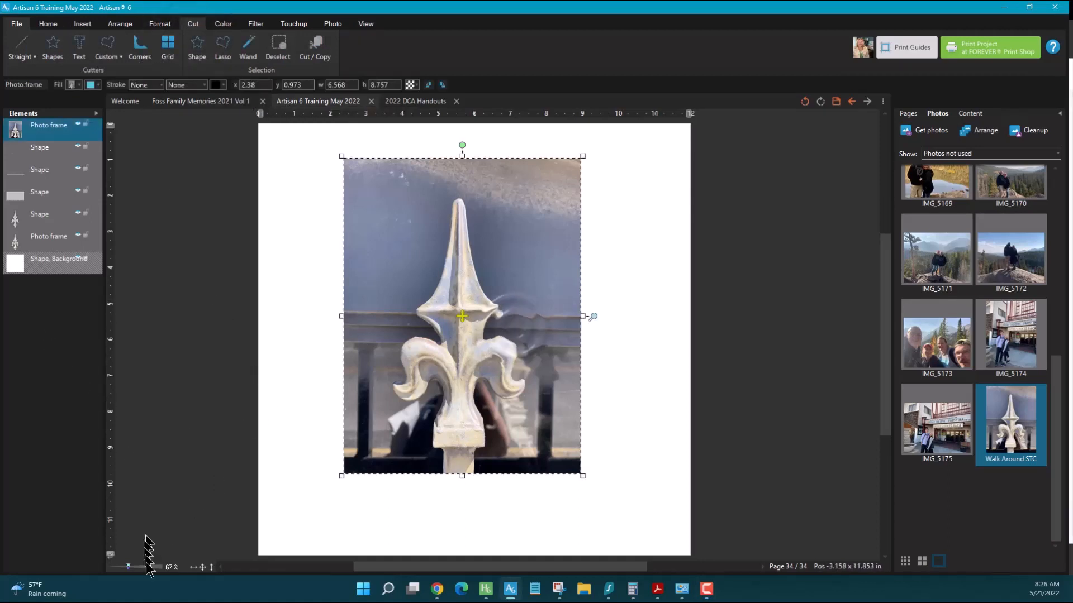
click(129, 567)
drag(128, 567, 133, 568)
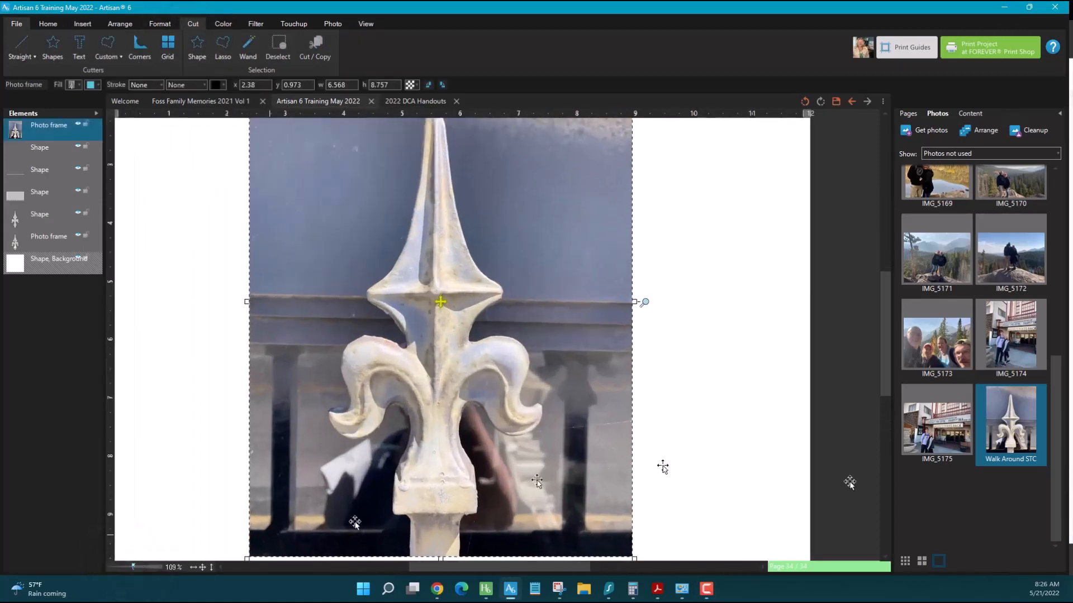
drag(884, 361, 884, 392)
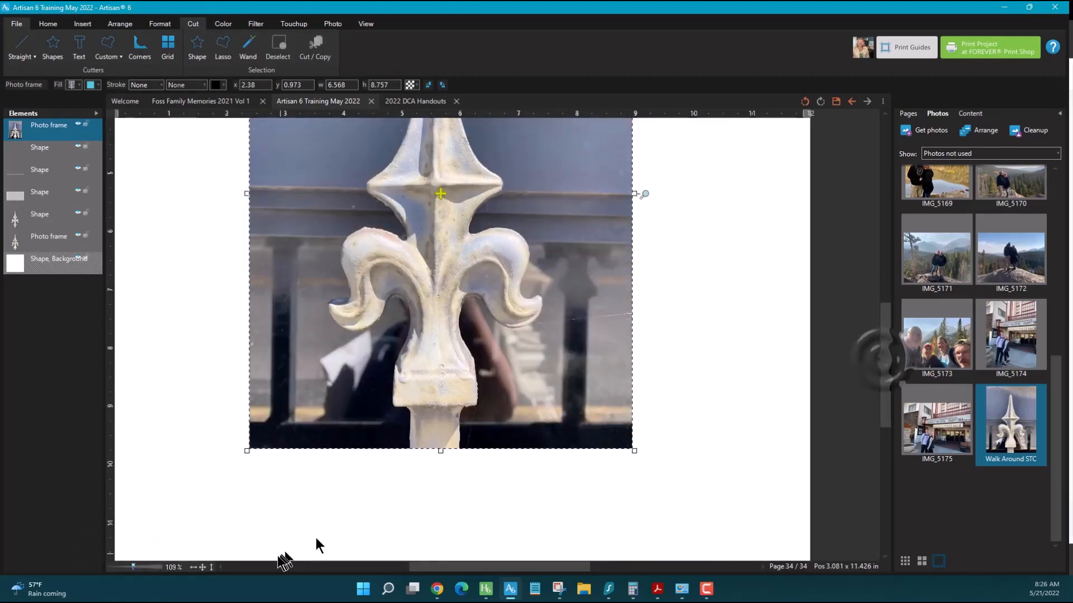
click(168, 567)
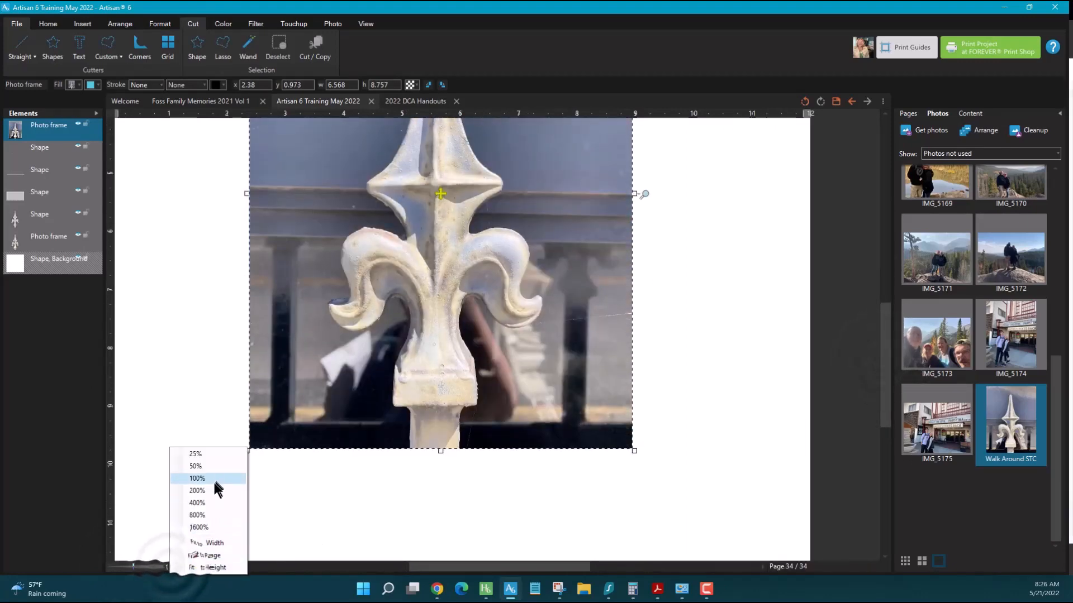
click(216, 488)
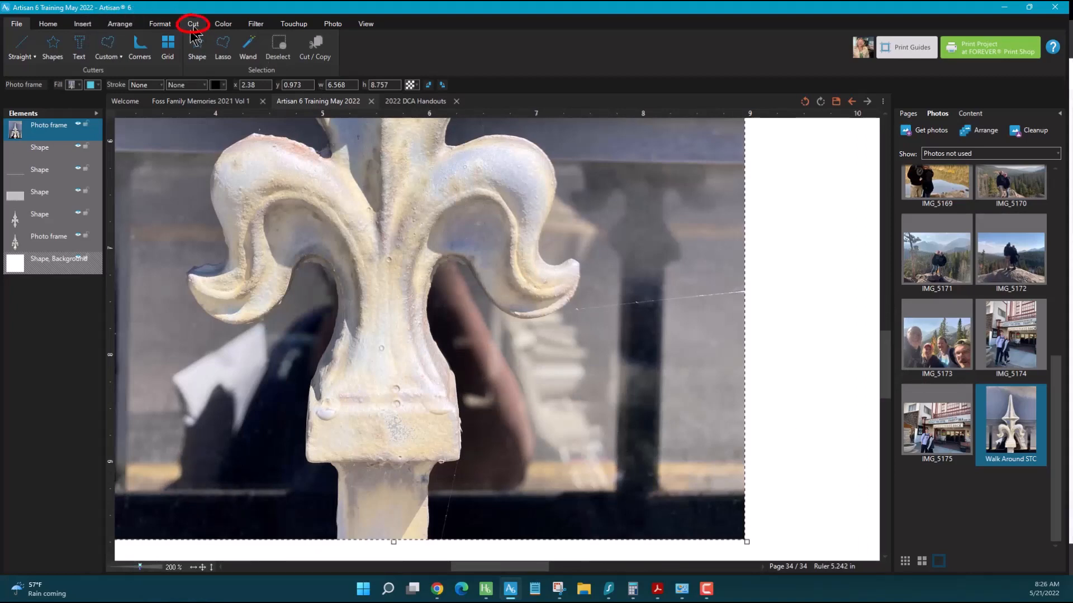
click(118, 58)
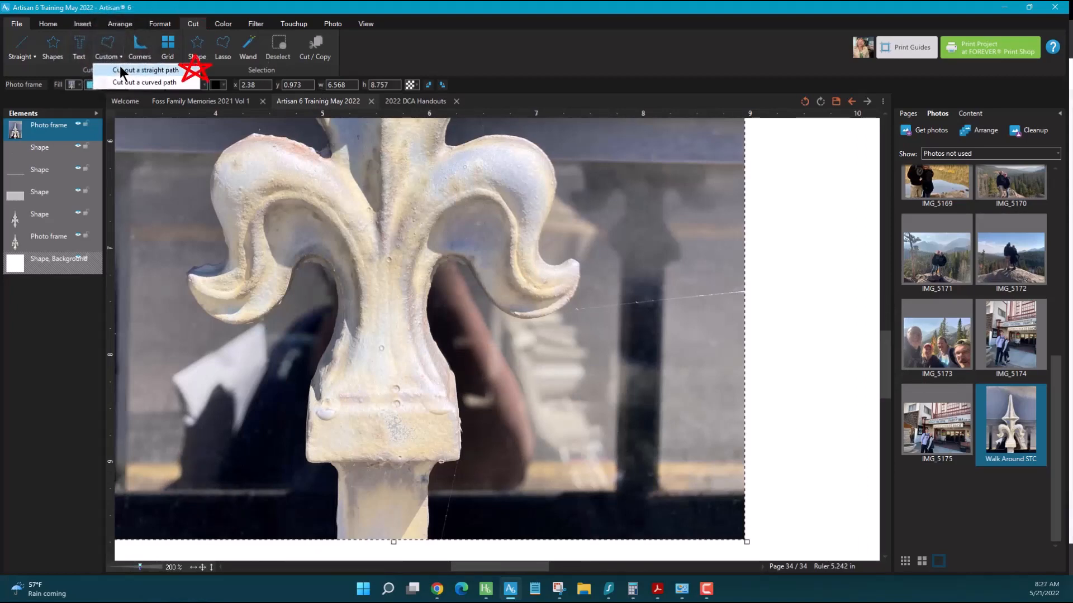
click(123, 71)
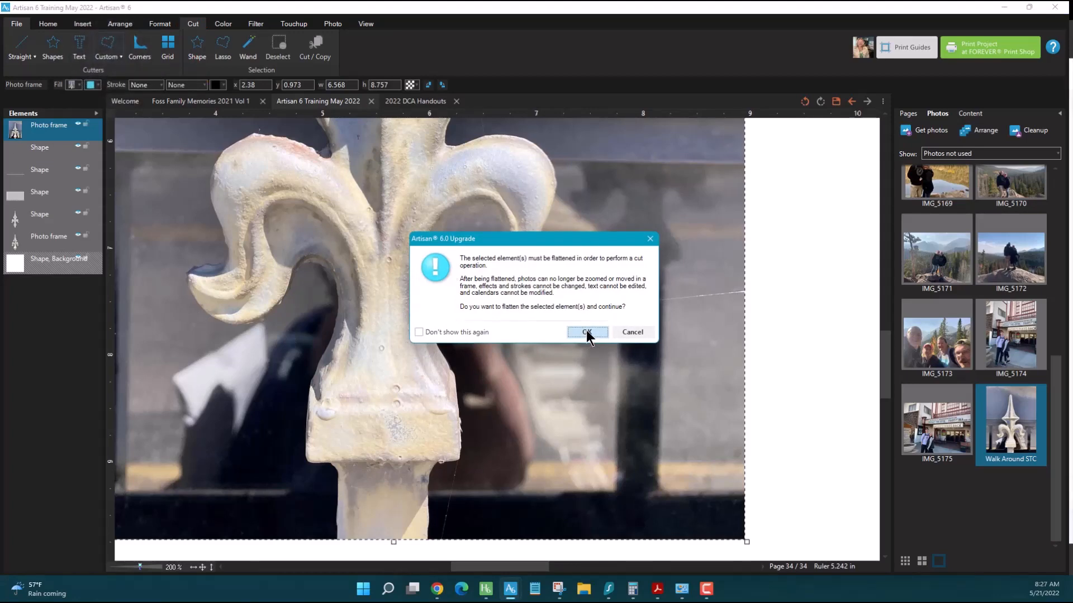
click(587, 333)
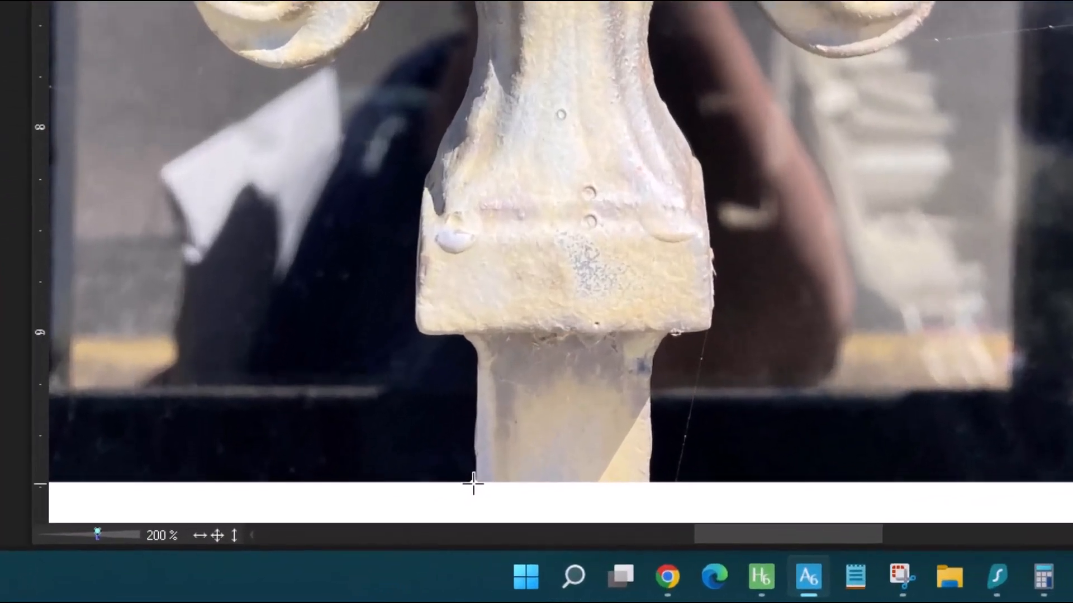
- Trace the cutout path up the left edge of the finial's stem to the underside of its square block
click(473, 484)
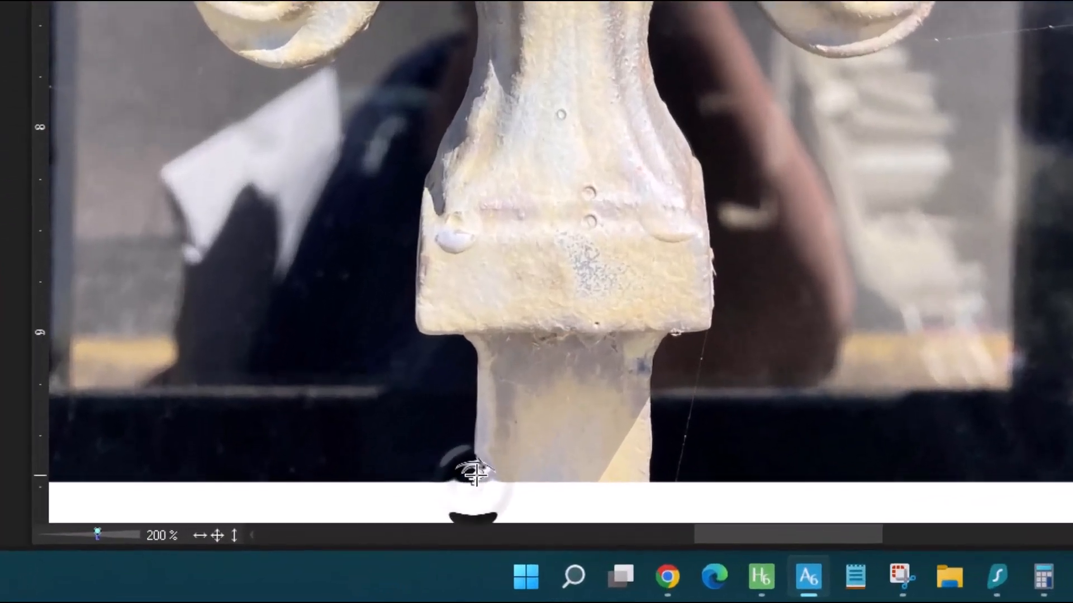
click(474, 472)
click(474, 456)
click(474, 440)
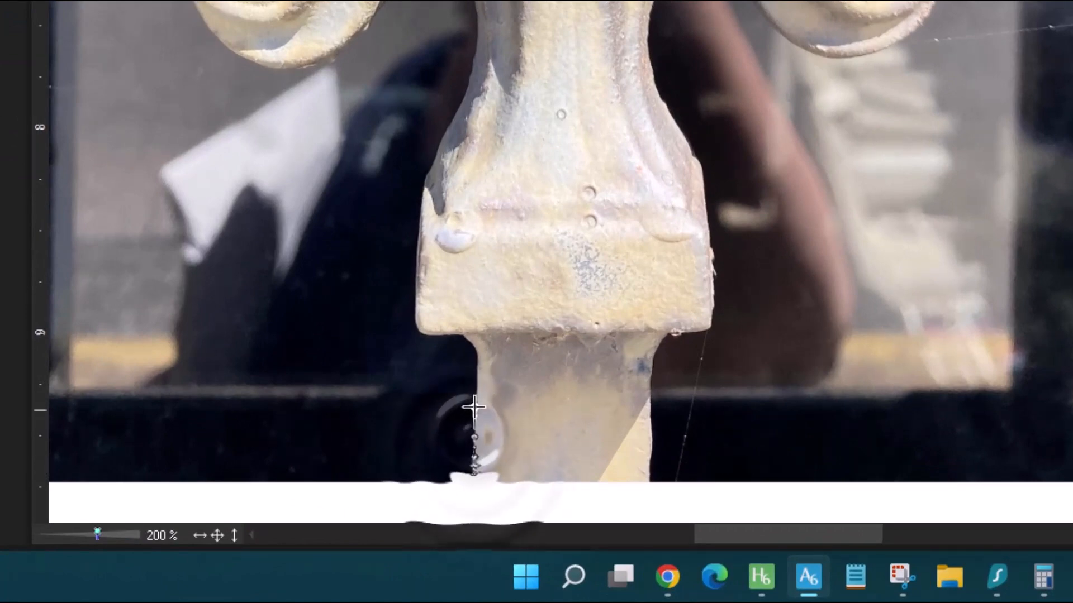
click(477, 399)
click(477, 362)
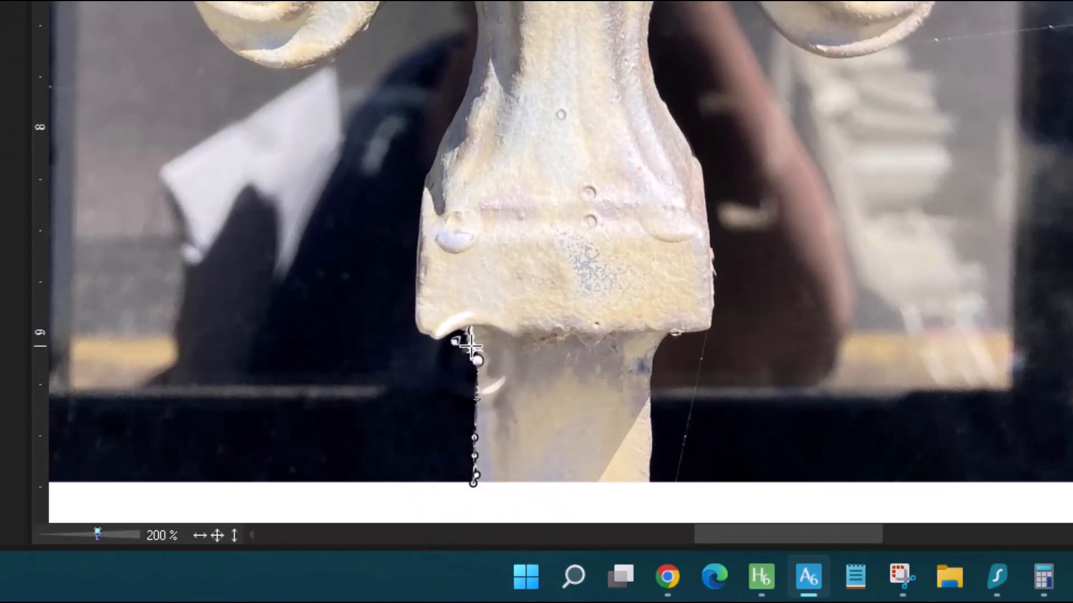
click(471, 341)
click(459, 334)
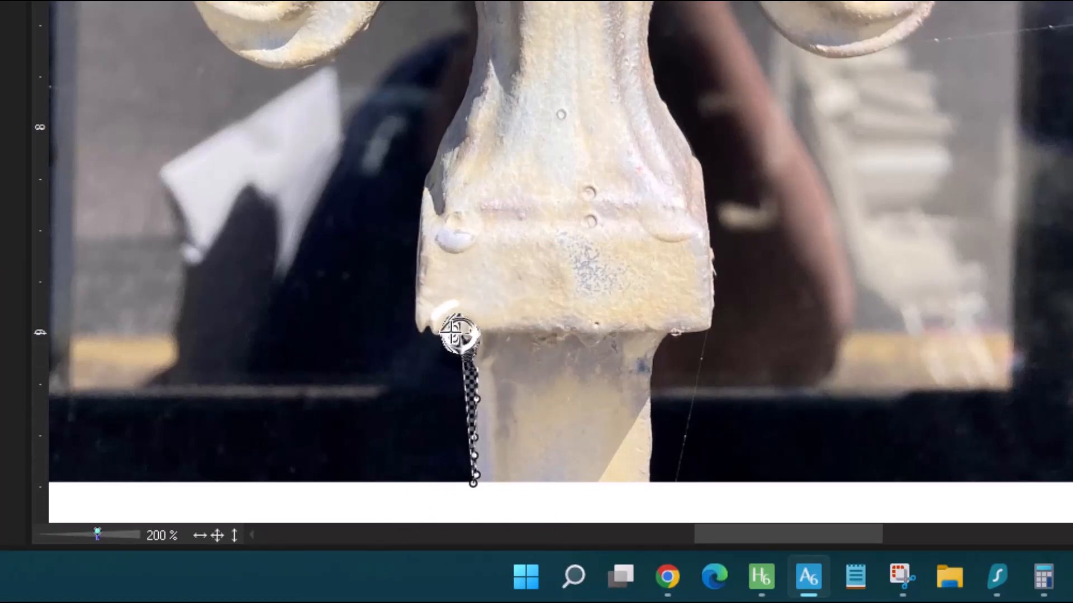
- Continue the cutout path around the left side of the square block and up the neck to the arch beneath the left scroll
click(423, 328)
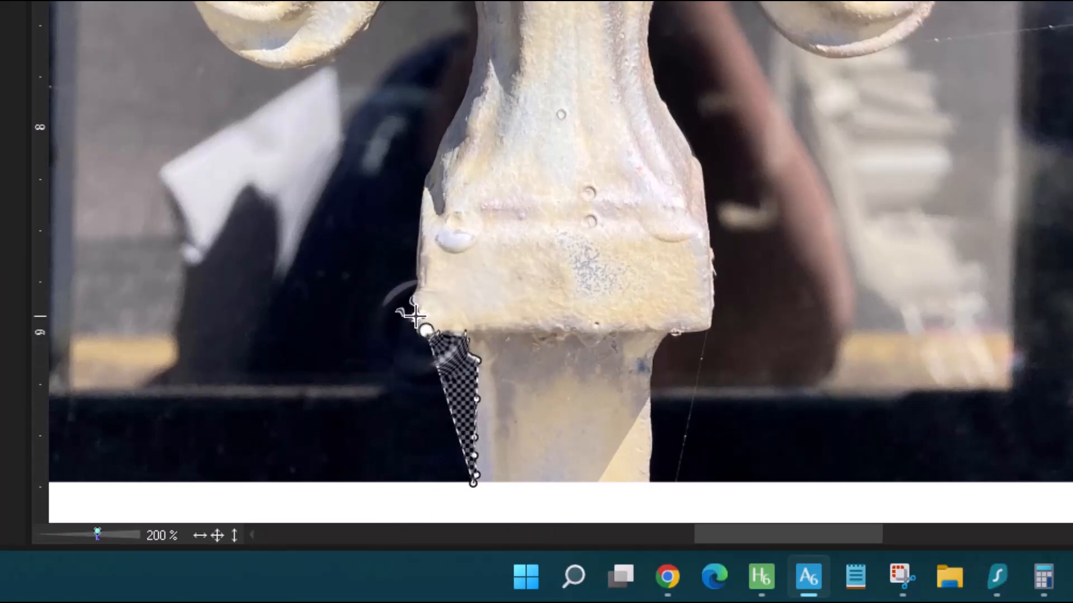
click(416, 264)
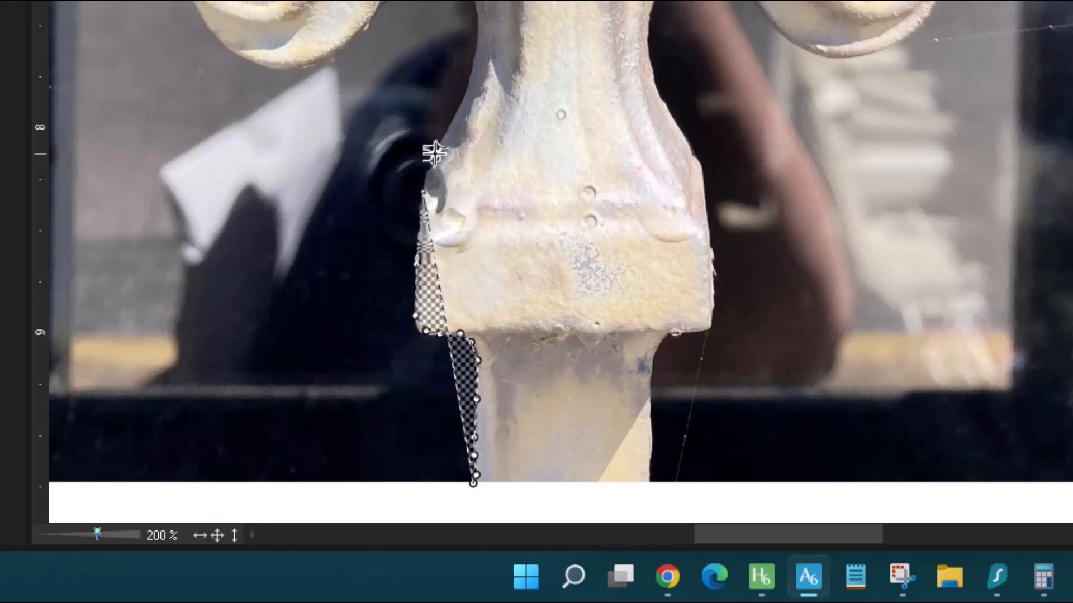
click(434, 154)
click(455, 106)
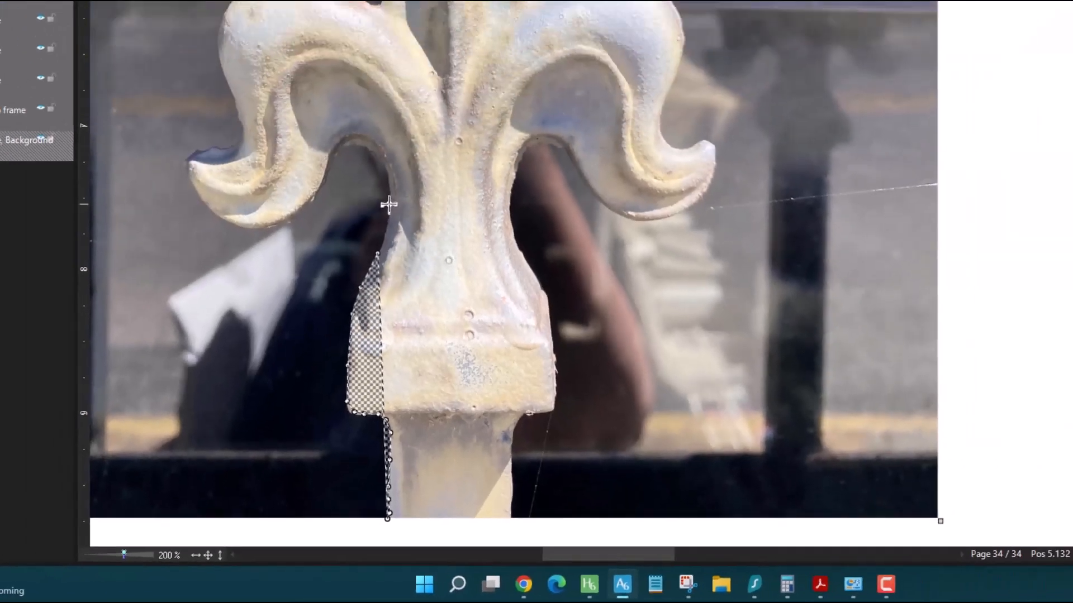
click(388, 200)
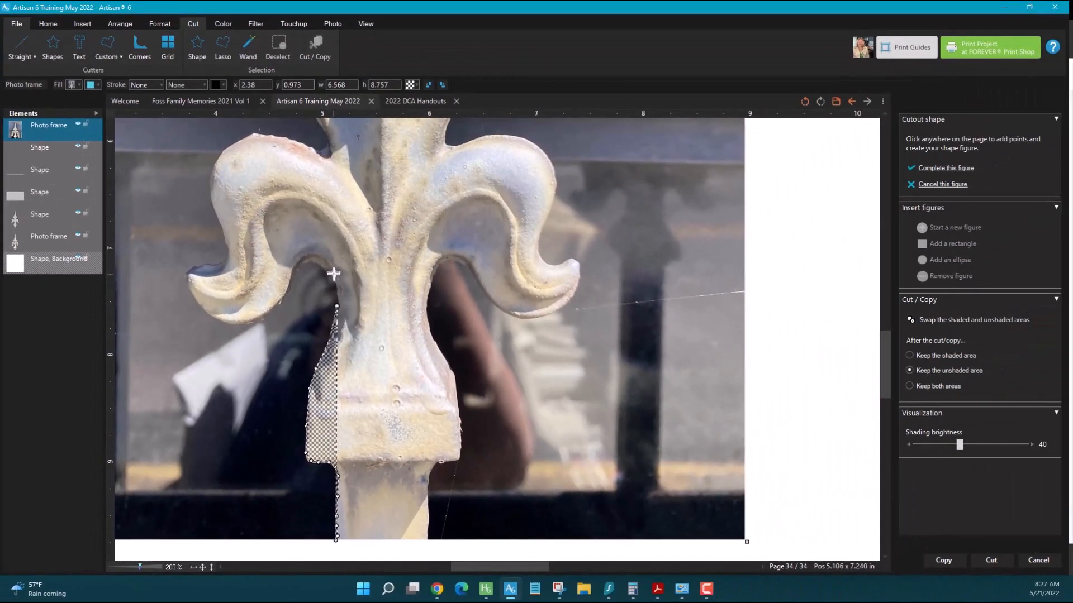
click(383, 161)
click(318, 263)
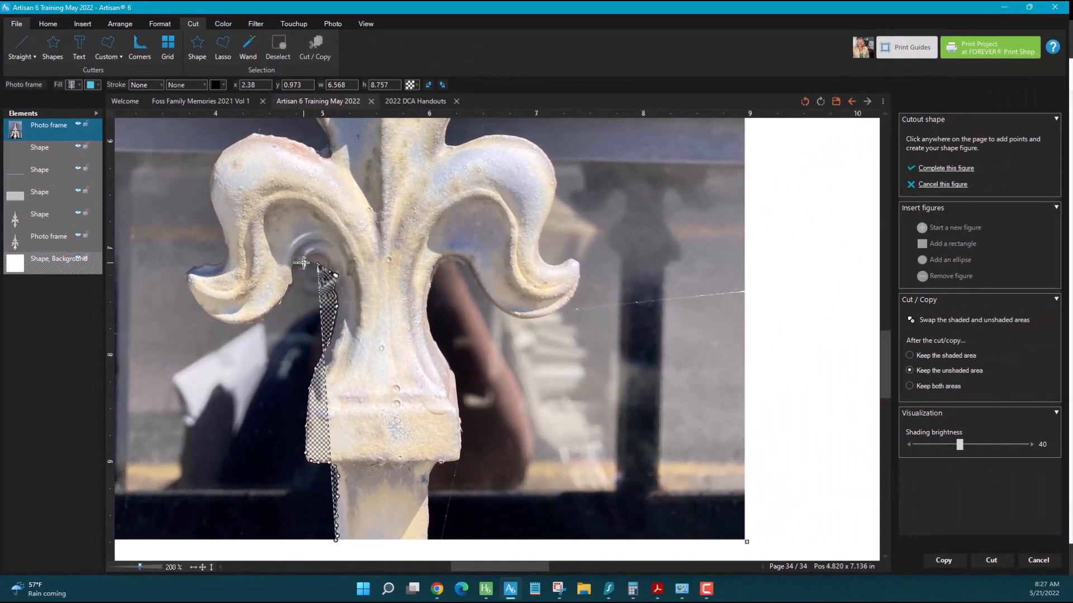
- Trace the arch and underside of the left scroll out to its curled tip
click(303, 262)
click(294, 274)
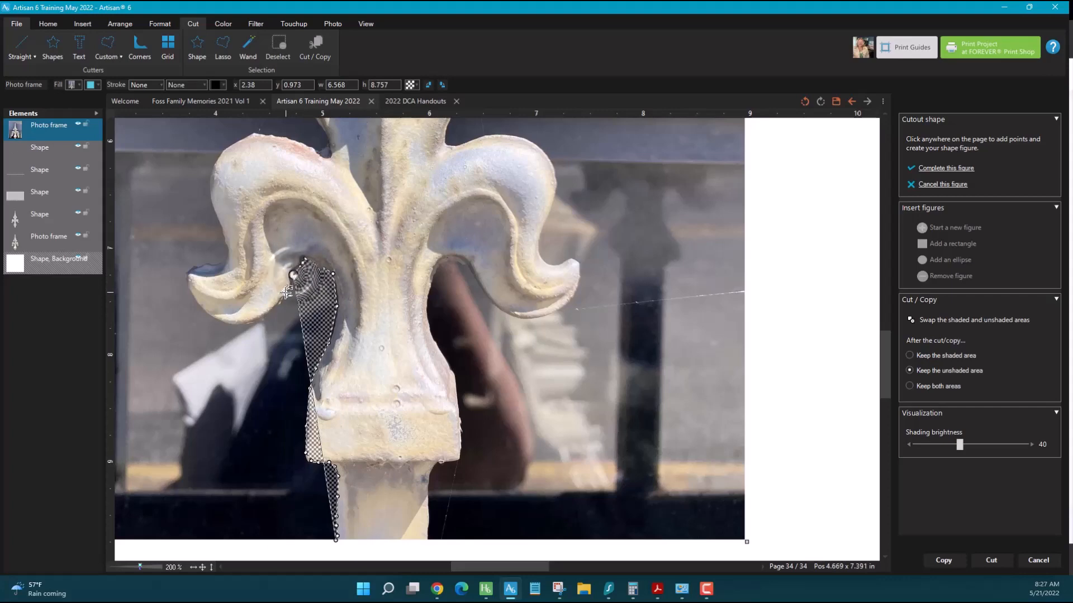
click(287, 292)
click(261, 315)
click(227, 321)
click(202, 310)
click(188, 274)
- Trace around the left scroll's tip and outer edge, over its top to the central shaft
click(192, 267)
click(205, 262)
click(227, 257)
click(213, 203)
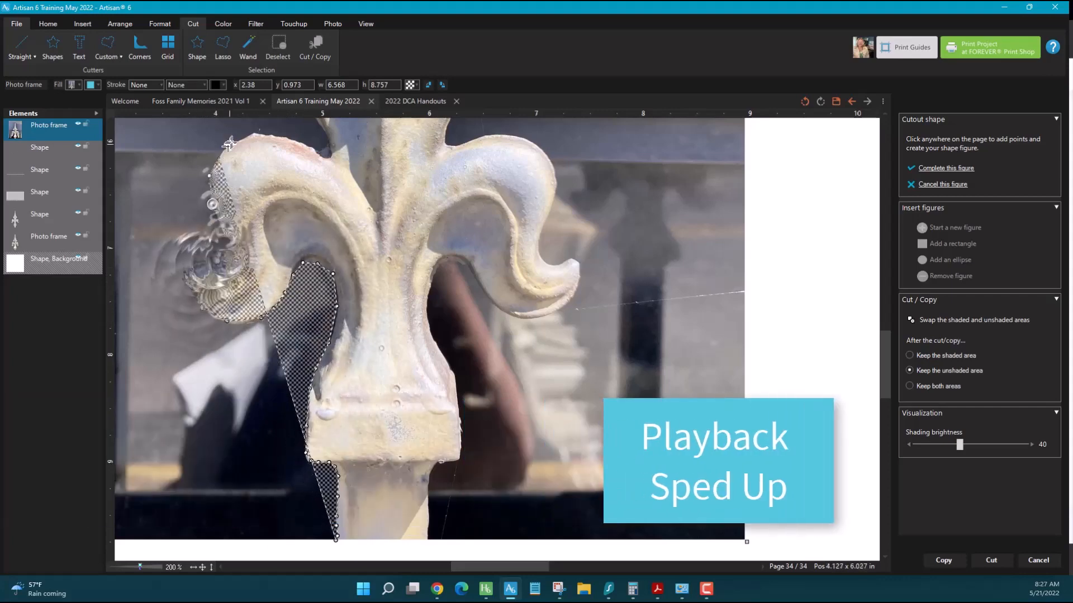
click(210, 177)
click(216, 160)
click(327, 156)
- Trace the left edge of the spearhead from above the left scroll, around its side point and up to the tip
drag(882, 333, 879, 320)
mouse_move(876, 355)
mouse_down()
mouse_move(875, 274)
mouse_move(875, 327)
mouse_up()
click(323, 304)
click(287, 268)
click(327, 159)
click(350, 431)
click(355, 376)
click(364, 289)
click(380, 265)
- Trace the right edge of the spearhead from the tip down, around its side point, to above the right scroll
click(429, 475)
click(454, 230)
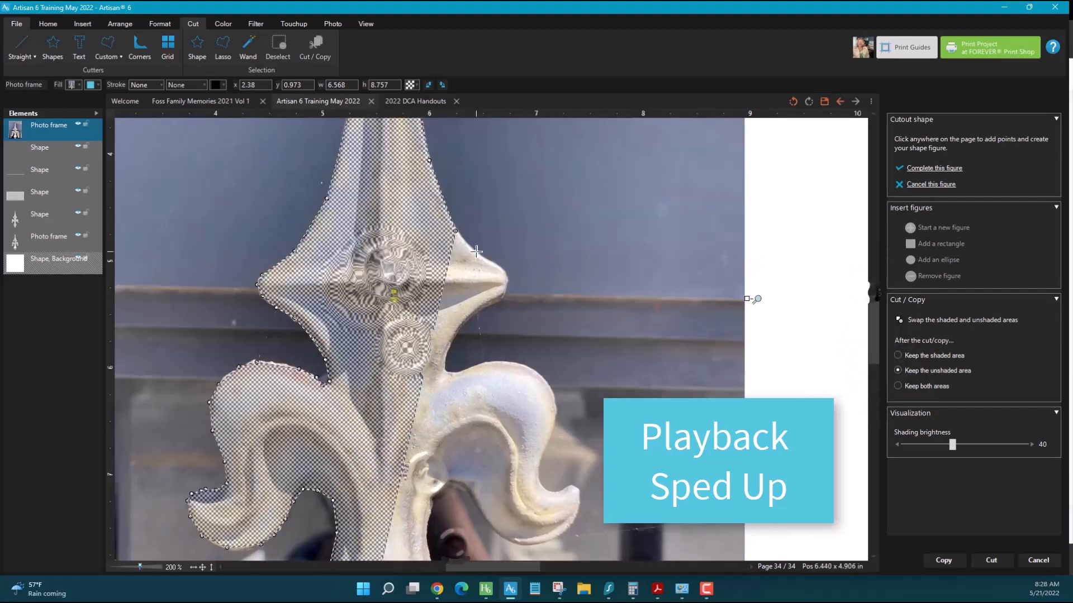
click(502, 272)
click(451, 340)
- Trace around the right scroll along its outer edge, curled tip and underside to the arch beside the neck
click(549, 394)
click(556, 414)
click(547, 444)
click(541, 487)
click(578, 493)
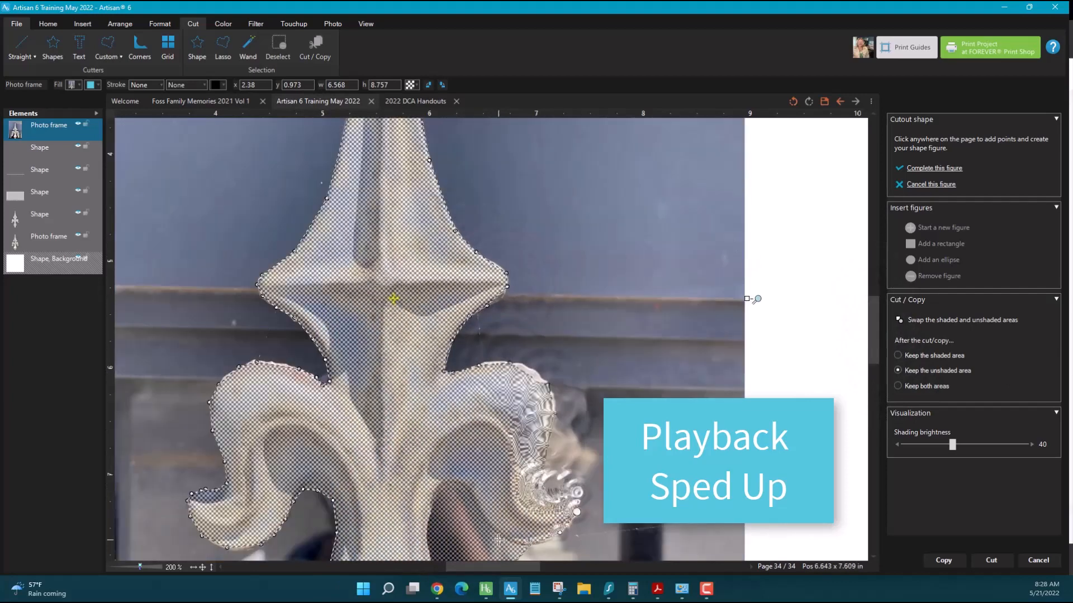
click(529, 545)
click(479, 512)
click(447, 486)
- Trace the right edge of the neck, square block and stem down to the photo's lower border
drag(874, 334, 874, 375)
click(430, 306)
click(451, 335)
click(456, 360)
click(460, 404)
click(461, 424)
click(446, 426)
click(434, 429)
click(428, 453)
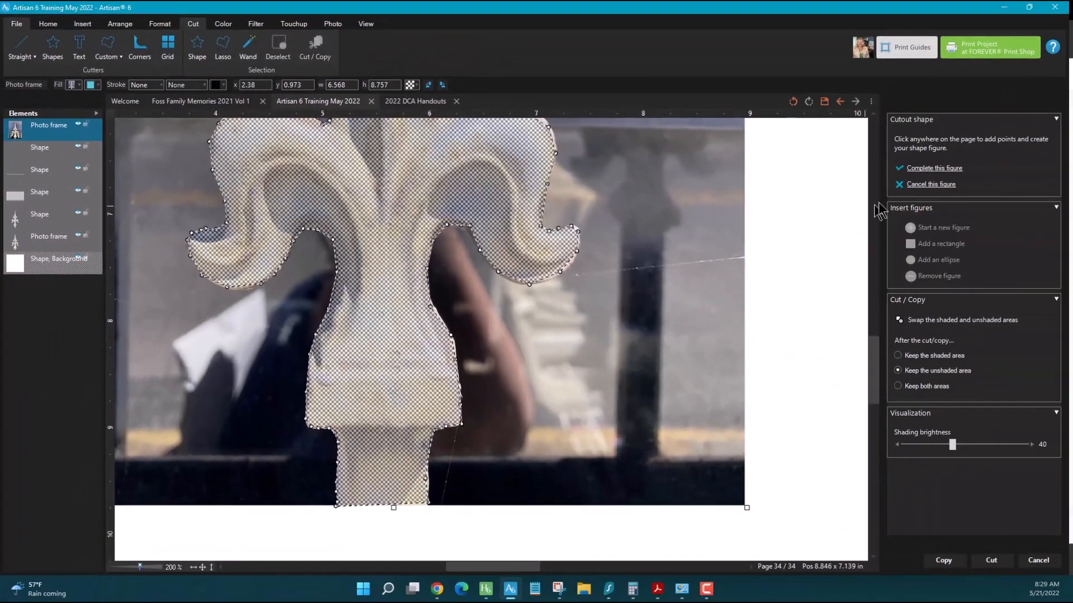
- Complete the cutout figure and adjust the outline points around the right scroll's curled tip
click(920, 168)
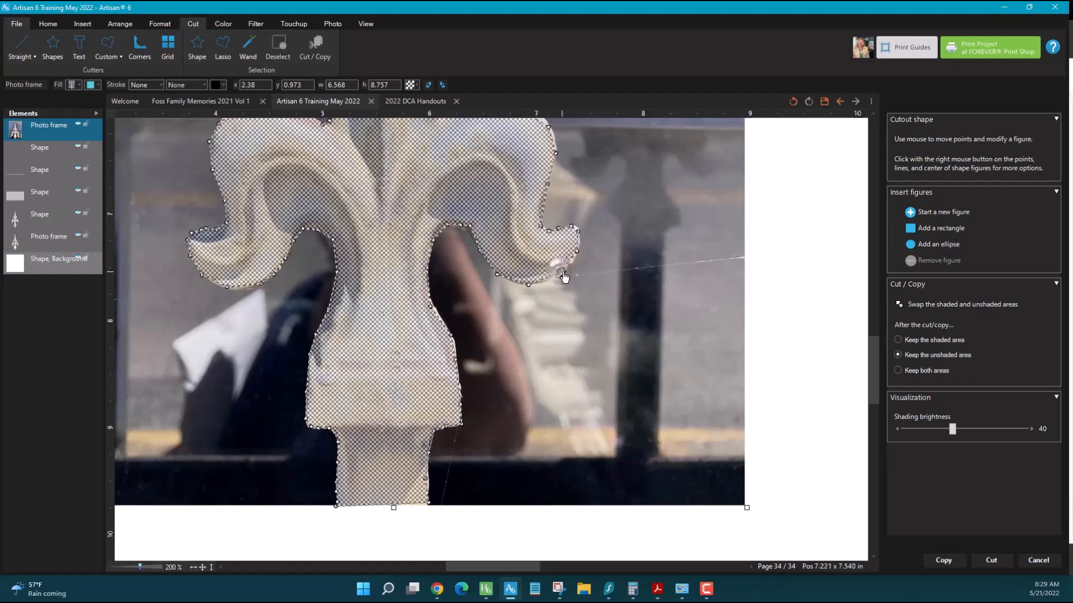
drag(562, 273, 564, 272)
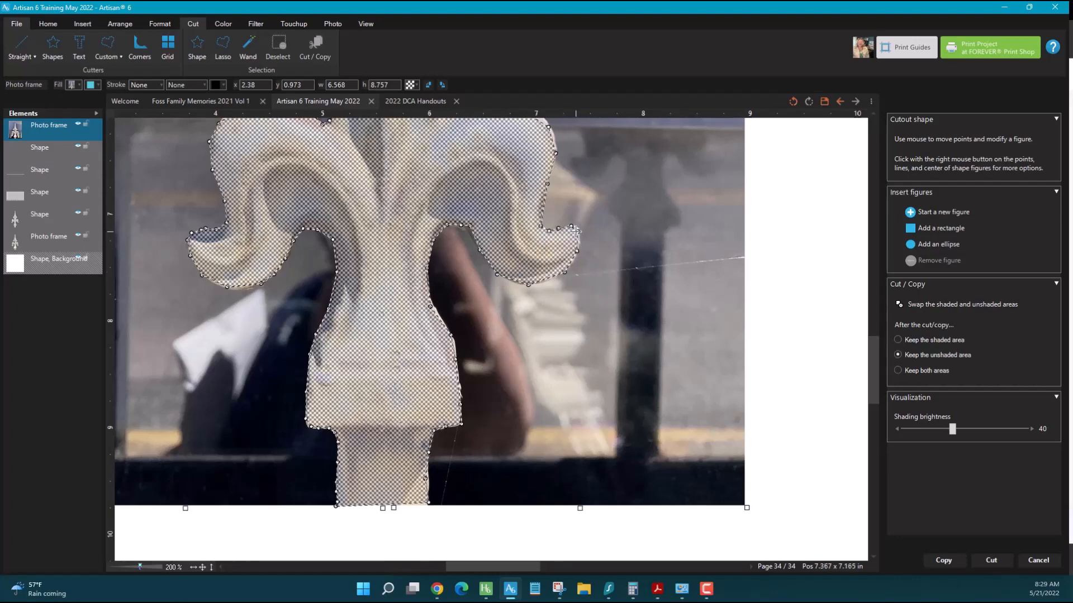
drag(576, 235, 573, 231)
- Cut out the finial, keeping only the shaded area, and move the cutout toward the left of the page
click(202, 567)
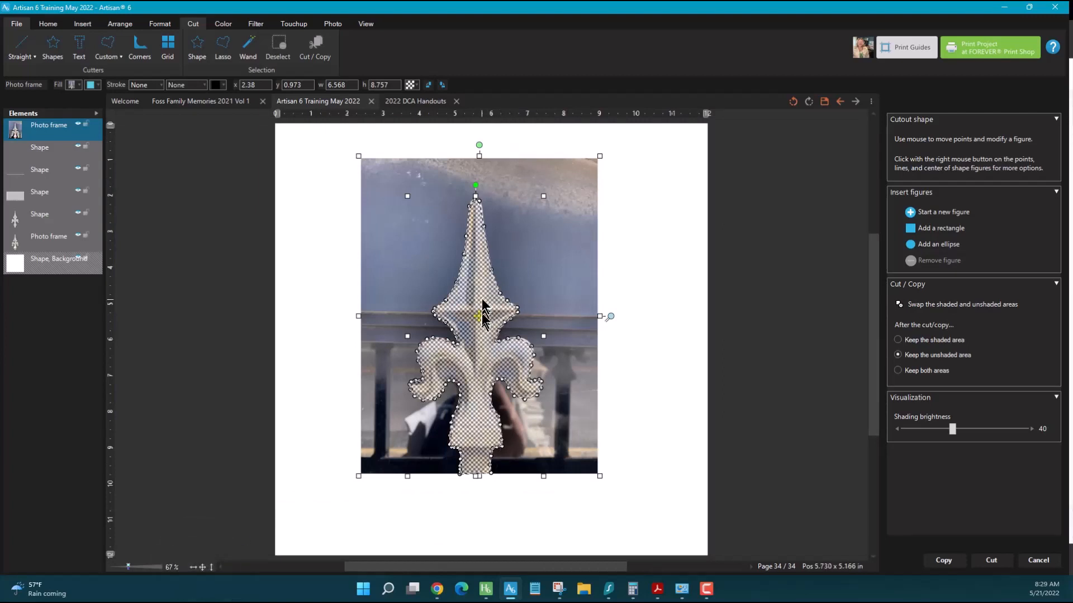
click(899, 341)
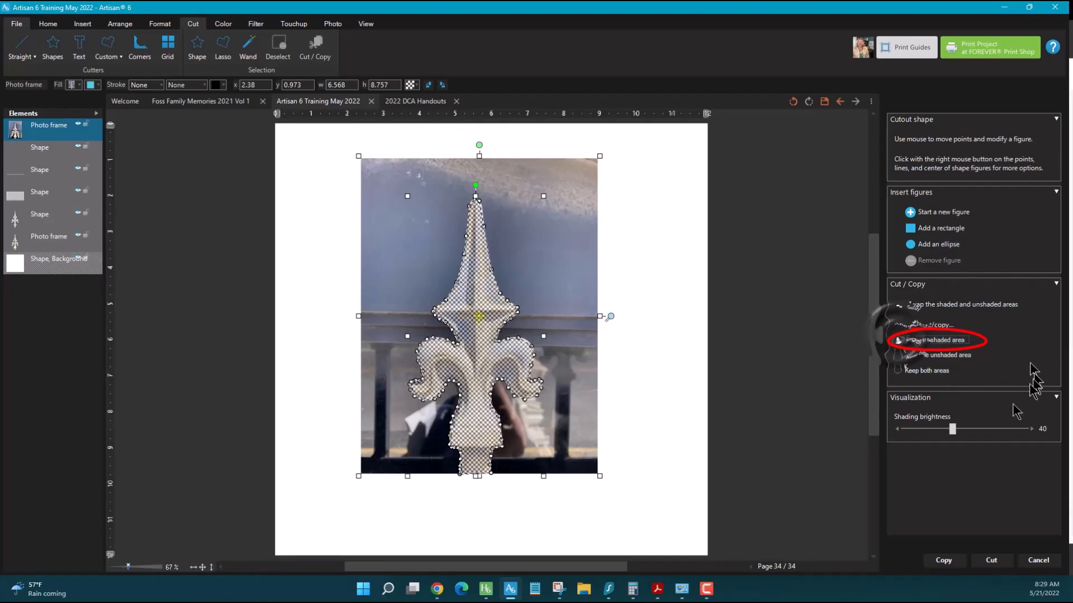
click(992, 561)
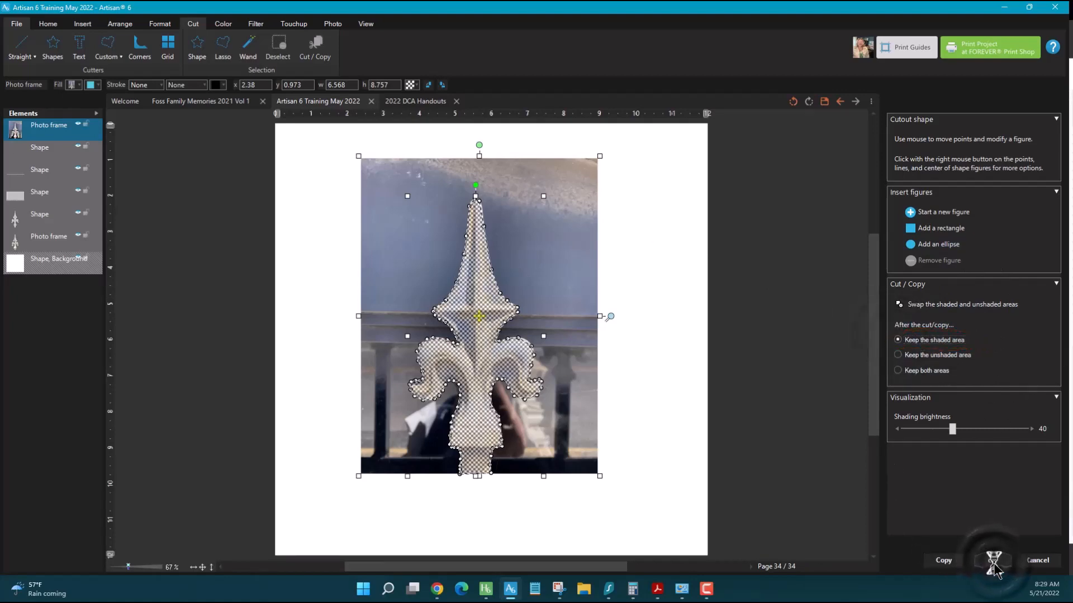
drag(495, 368, 417, 357)
- Switch to remove.bg in Chrome, upload Walk Around STC.jpg and download the preview-size image with its background removed
click(437, 589)
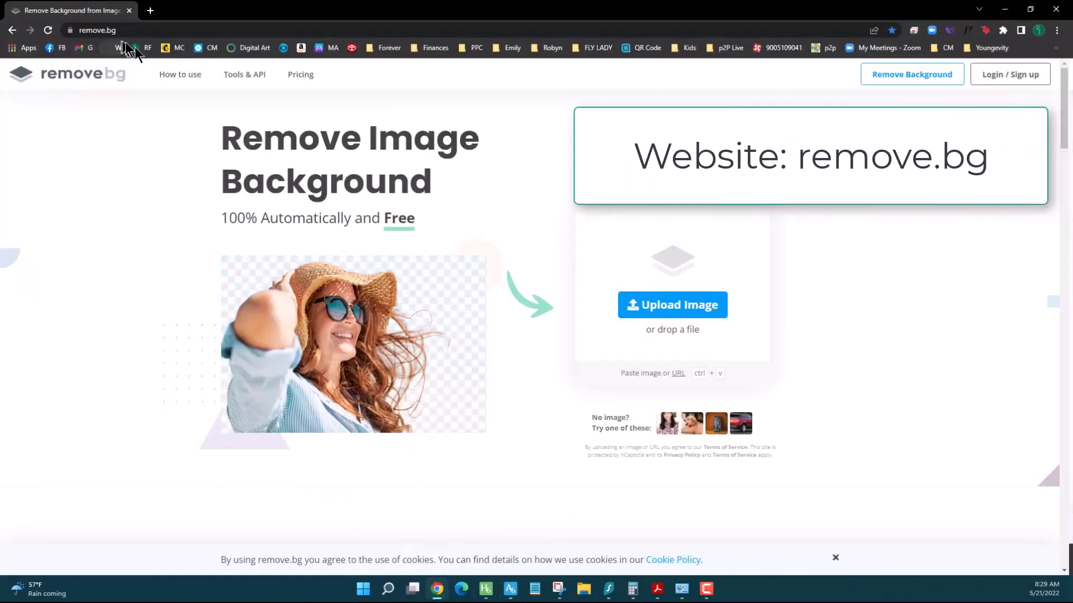
click(640, 307)
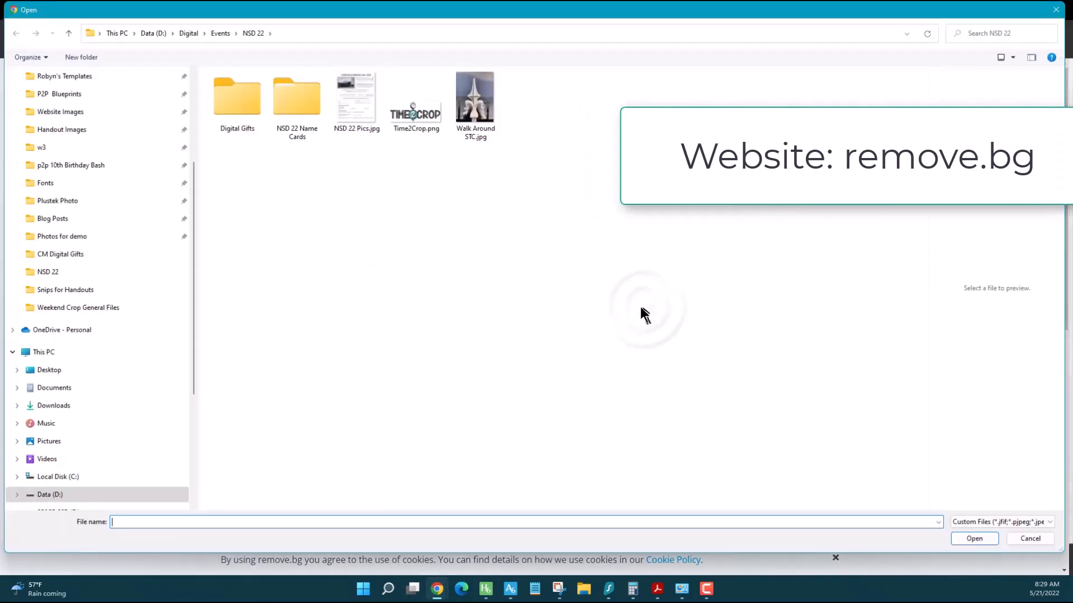
click(475, 101)
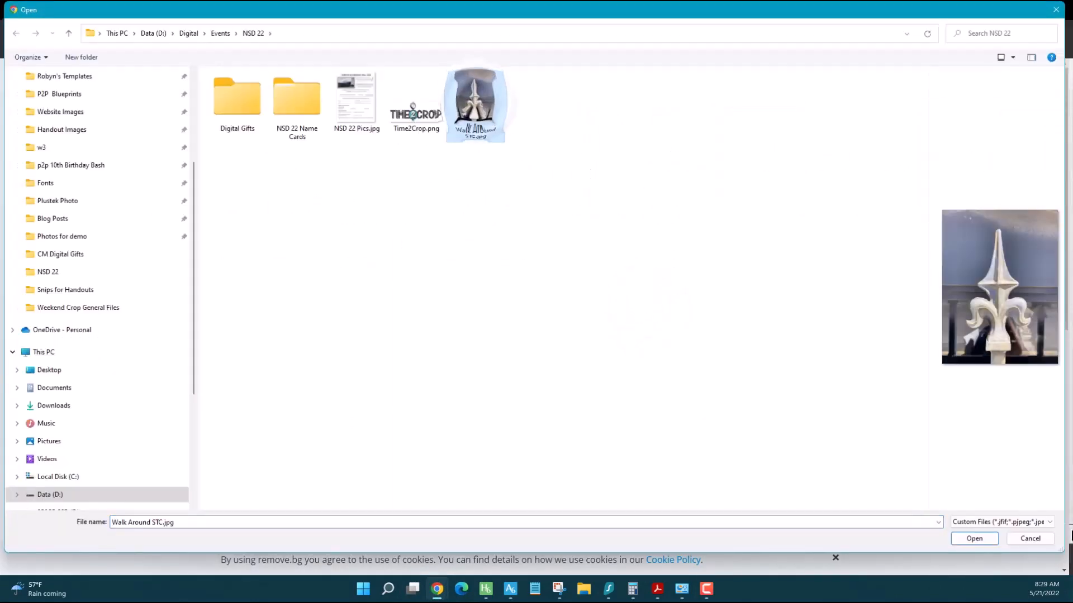
click(974, 539)
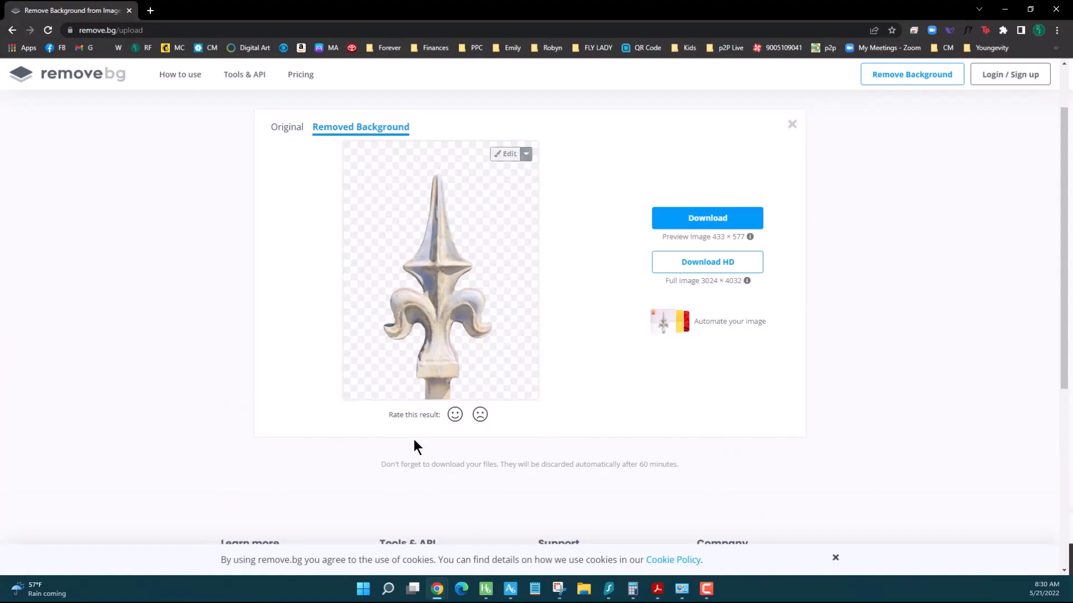
click(700, 220)
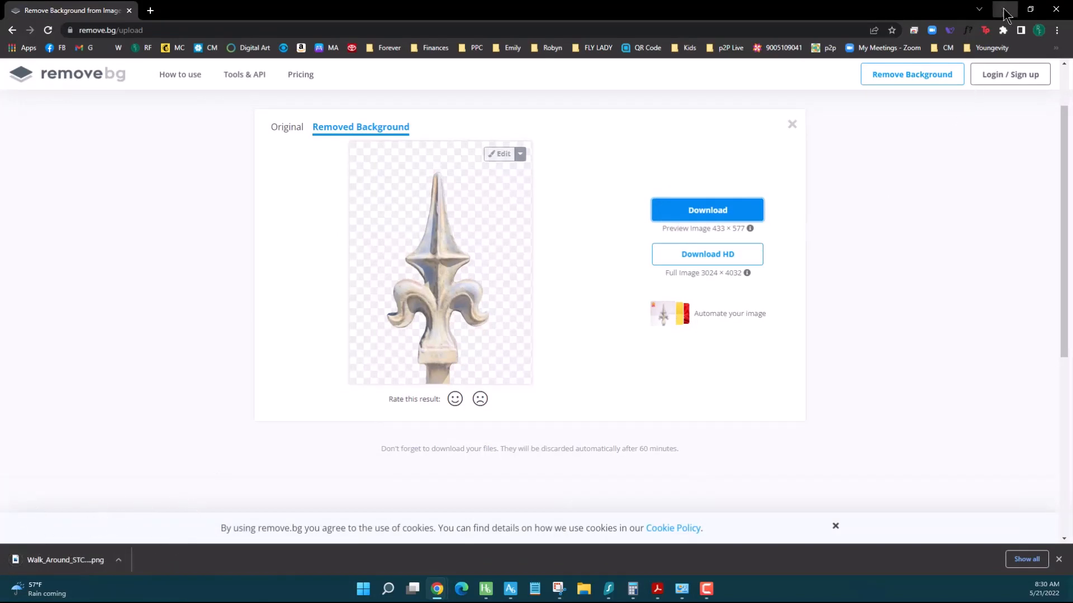
- Switch back to Artisan and import Walk_Around_STC-removebg-preview (1).png from the Downloads folder into the project's photos
click(1004, 9)
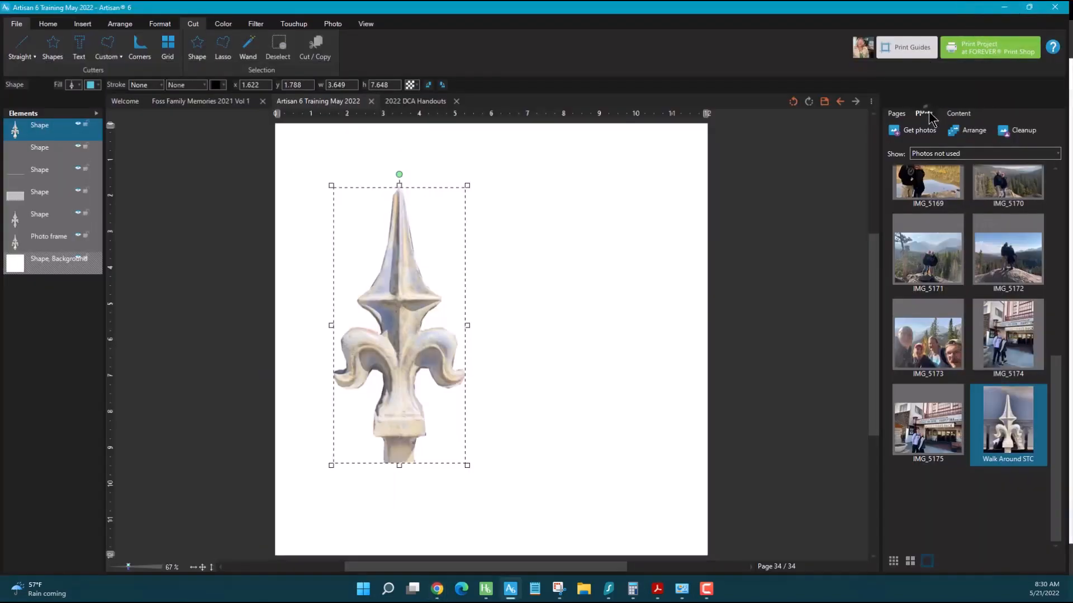
click(919, 130)
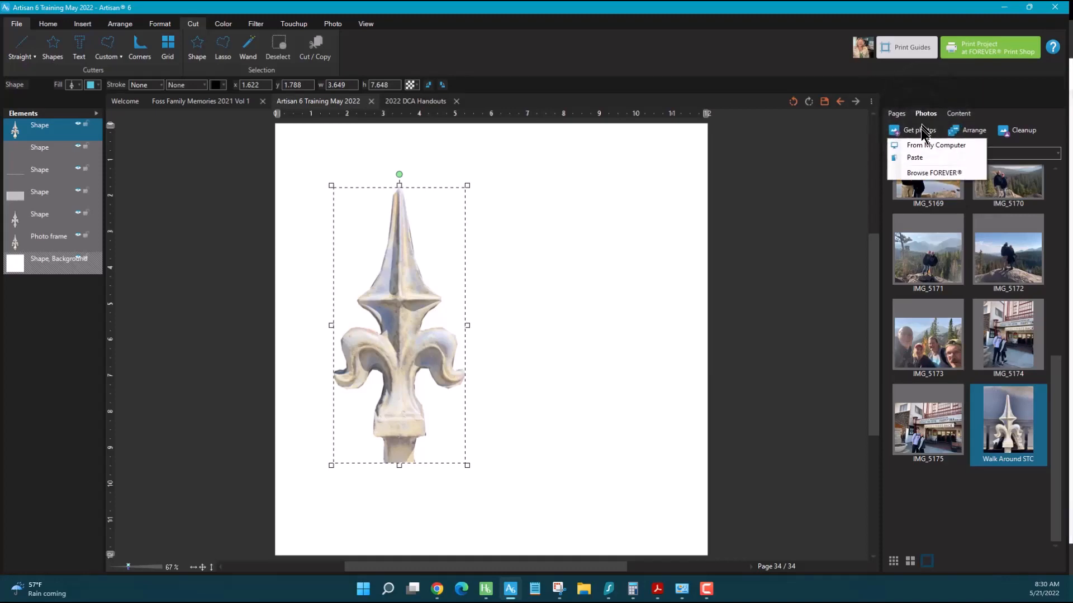
click(927, 146)
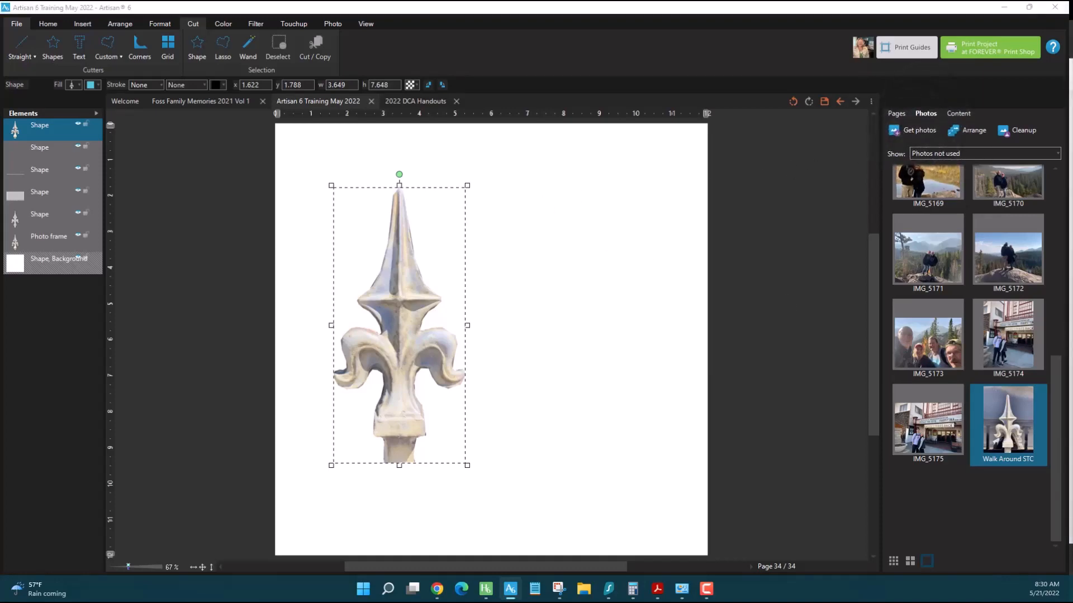
drag(1072, 73, 372, 14)
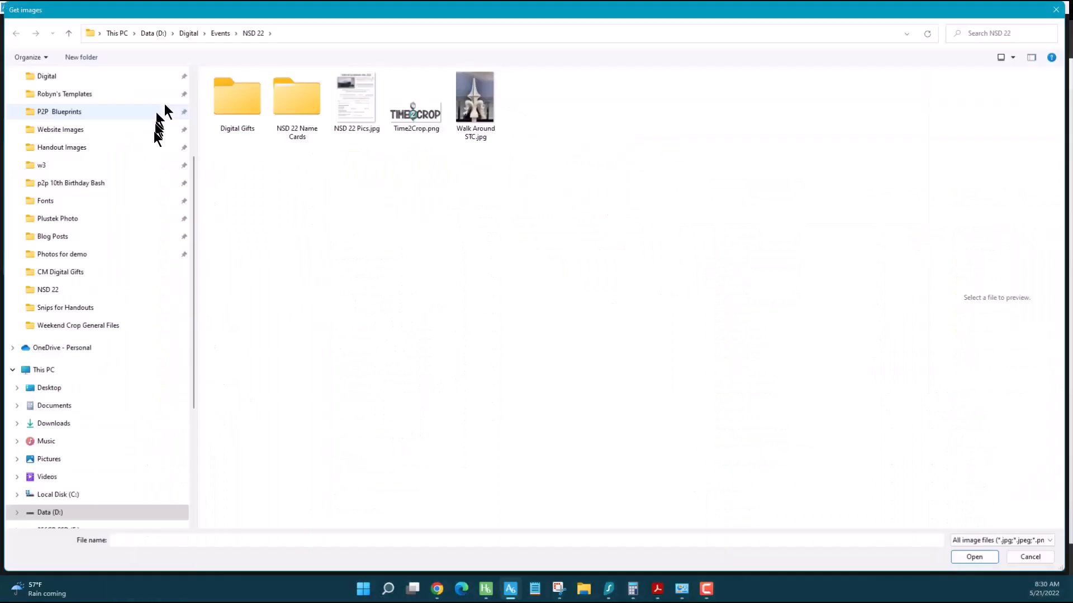
drag(193, 260, 200, 167)
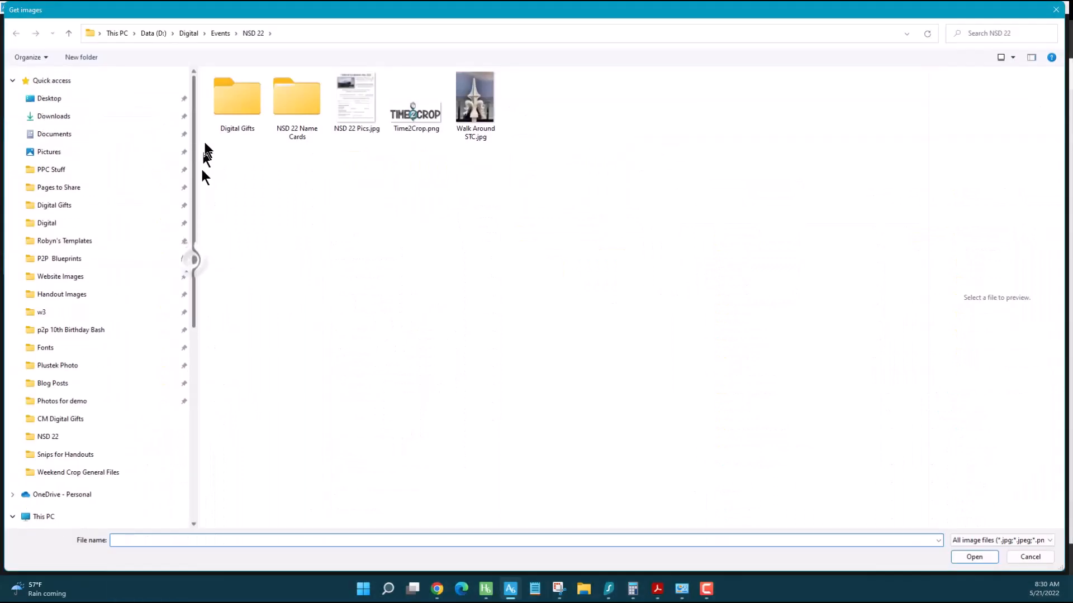
click(52, 119)
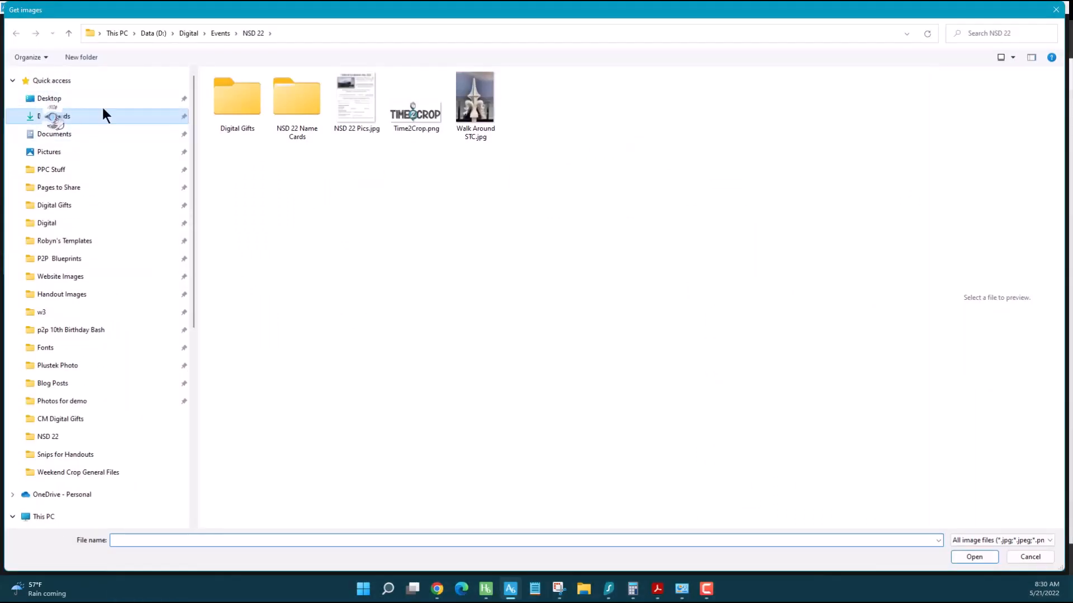
click(267, 129)
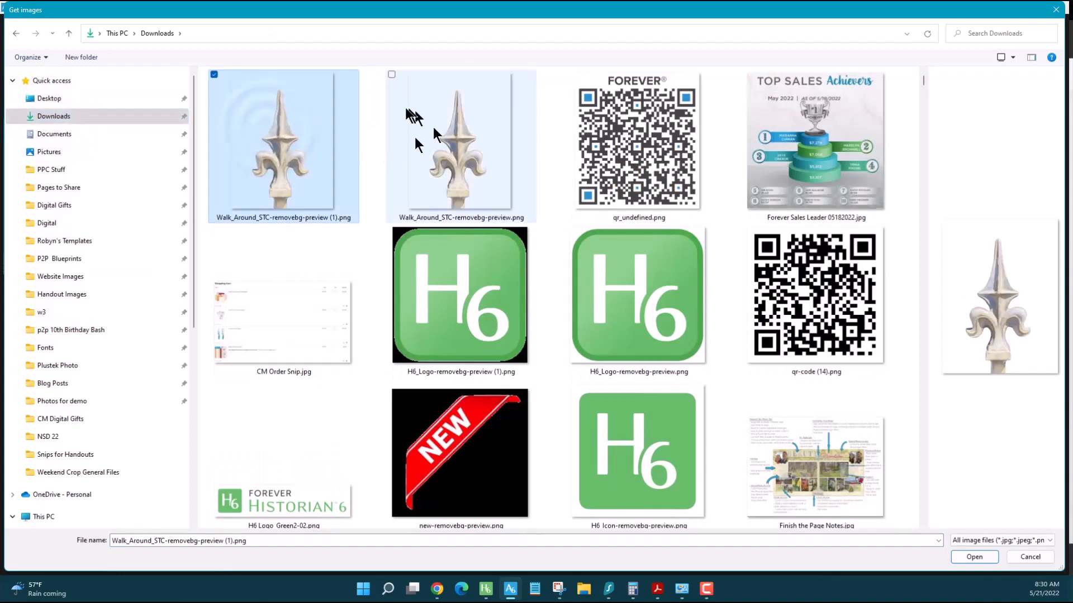
click(974, 557)
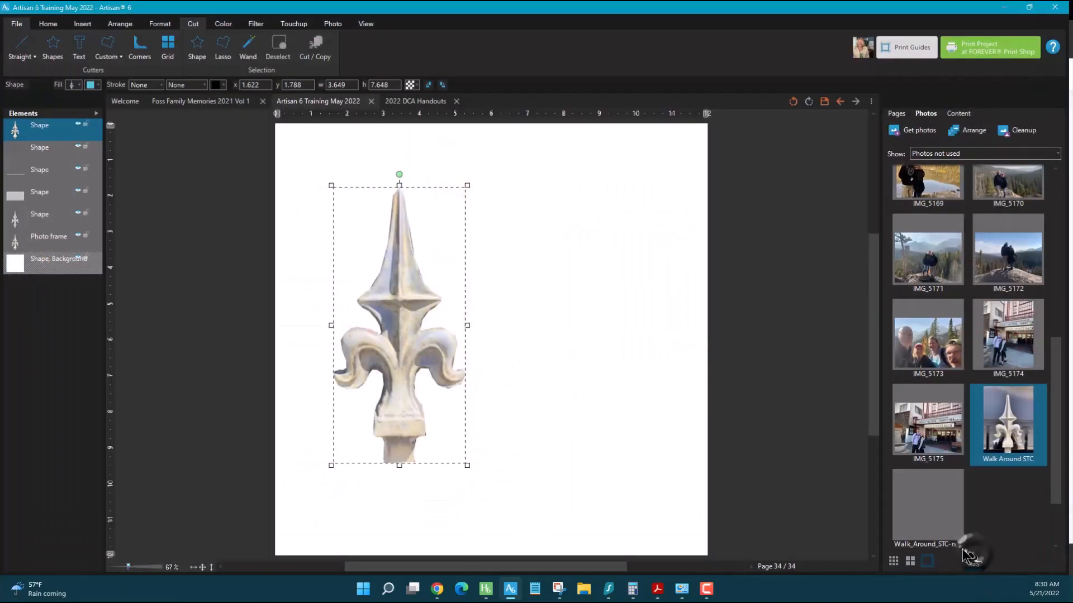
- Place the imported finial photo near the page's upper middle and move the hand-cut finial off the left side of the page
right_click(919, 514)
click(948, 429)
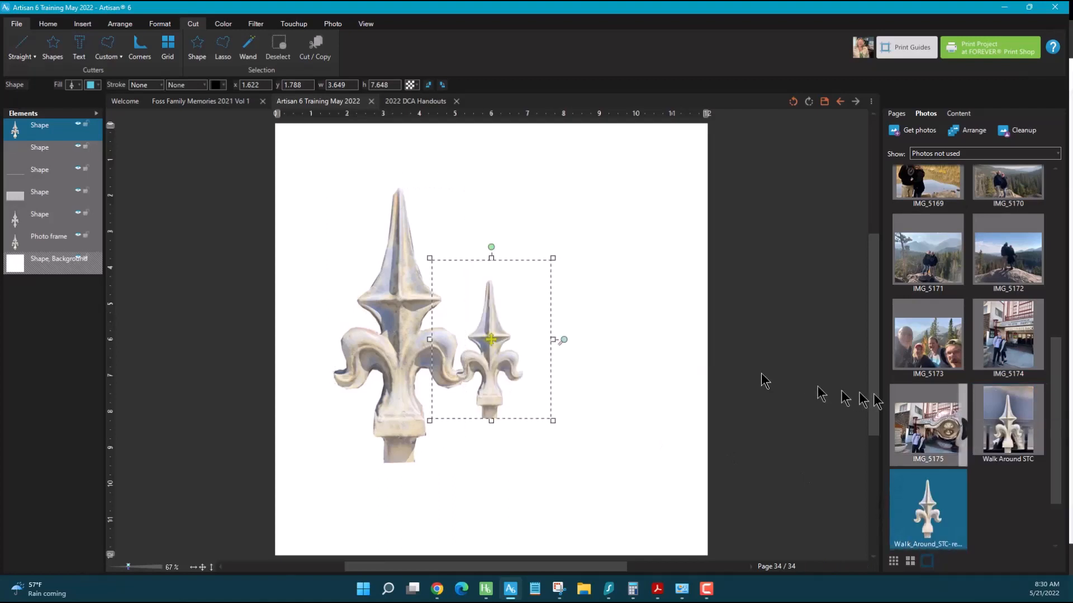
drag(492, 316, 540, 247)
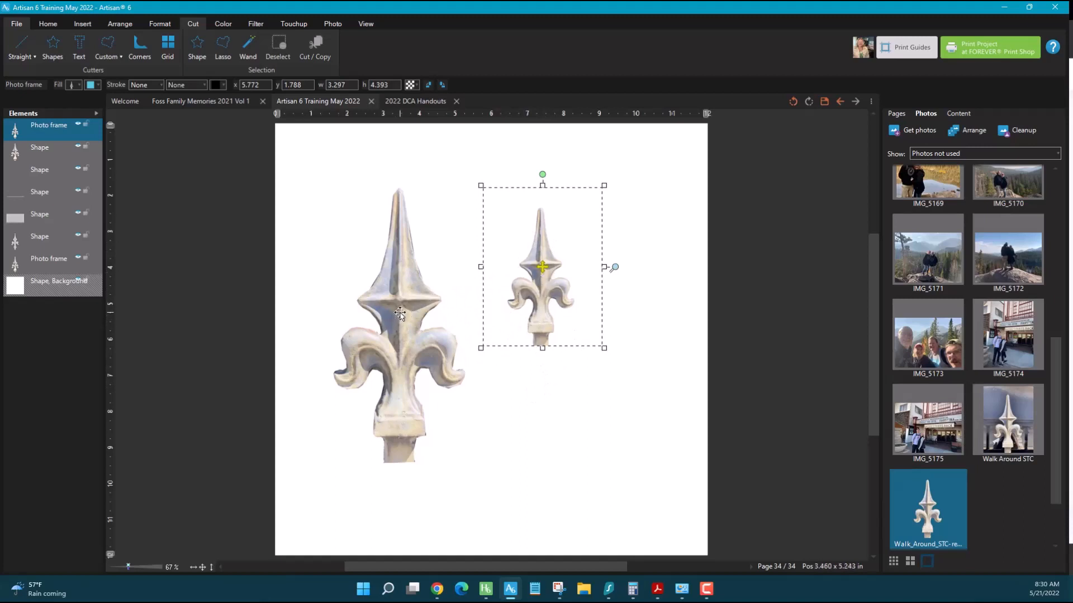
drag(398, 311, 130, 356)
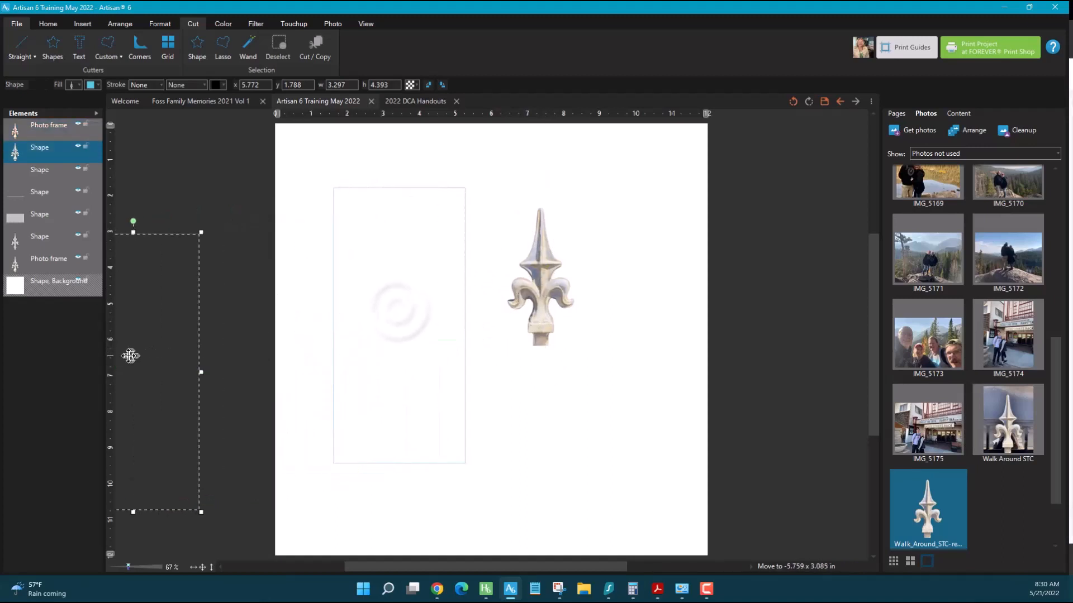
drag(513, 307, 477, 311)
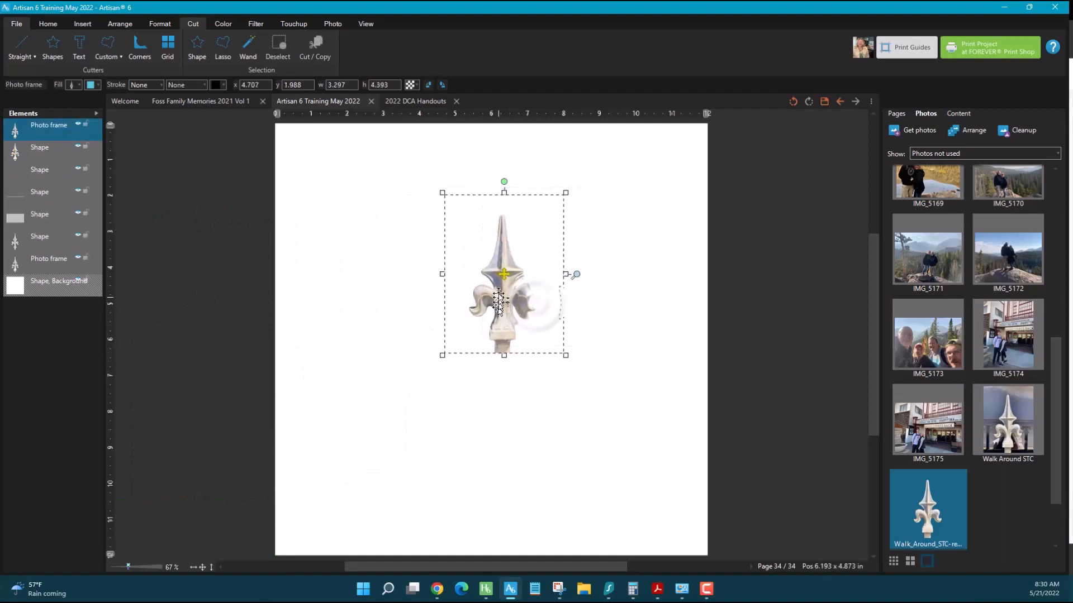
- Generate an outline shape from the background-free finial photo with the Outliner
click(81, 23)
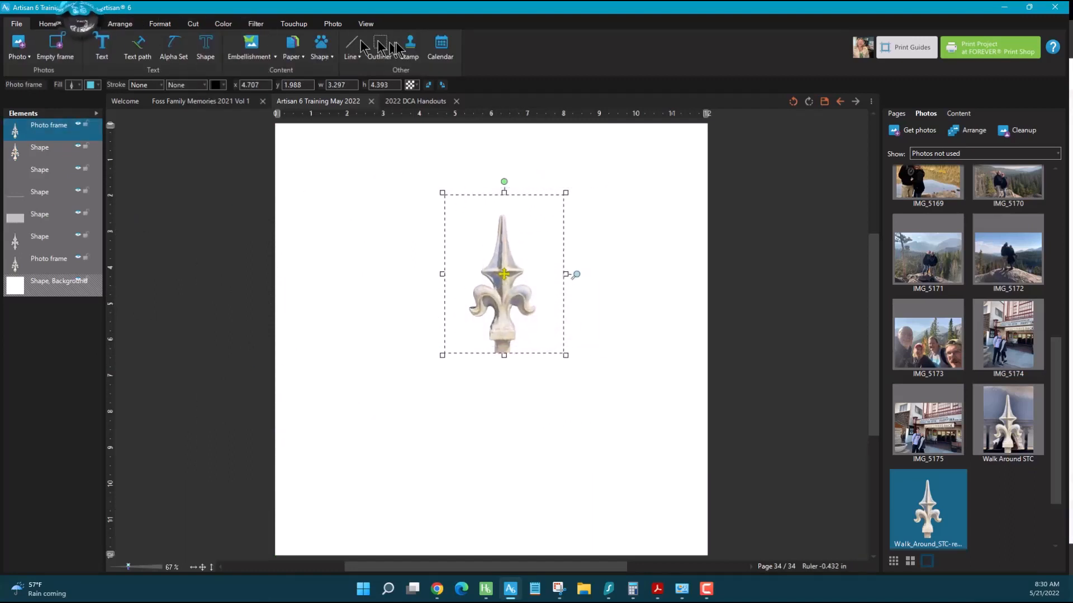
click(378, 49)
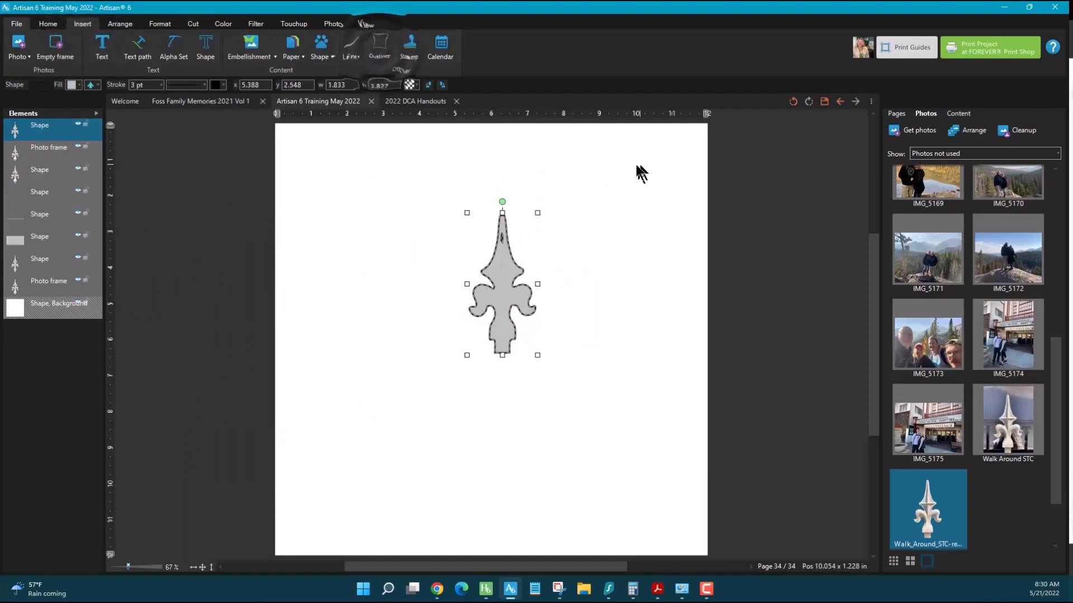
- Edit the finial outline shape and remove the small stray figure inside its spire
click(169, 567)
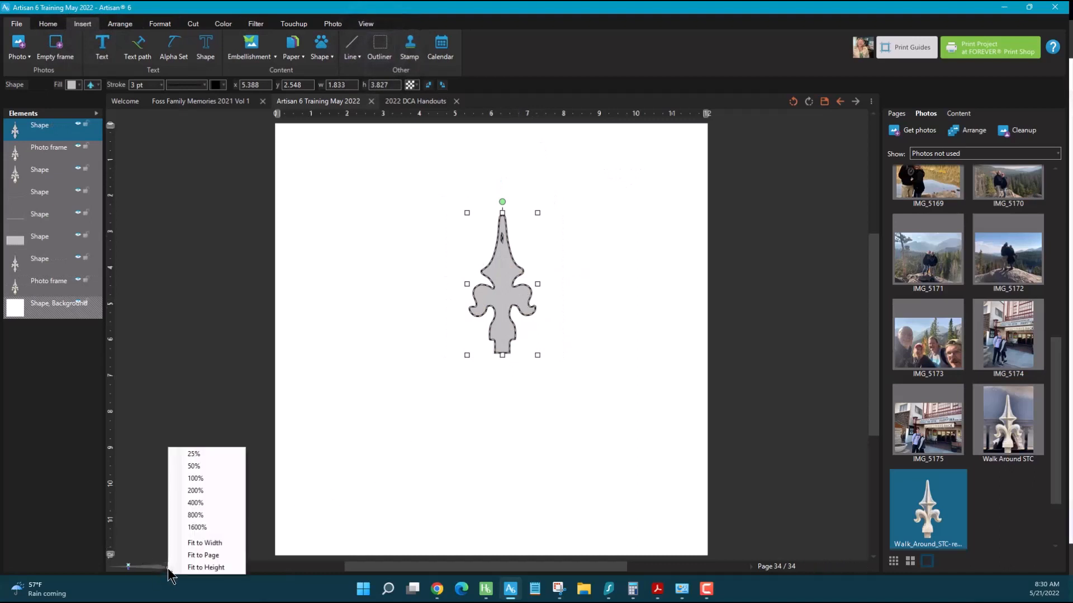
click(211, 499)
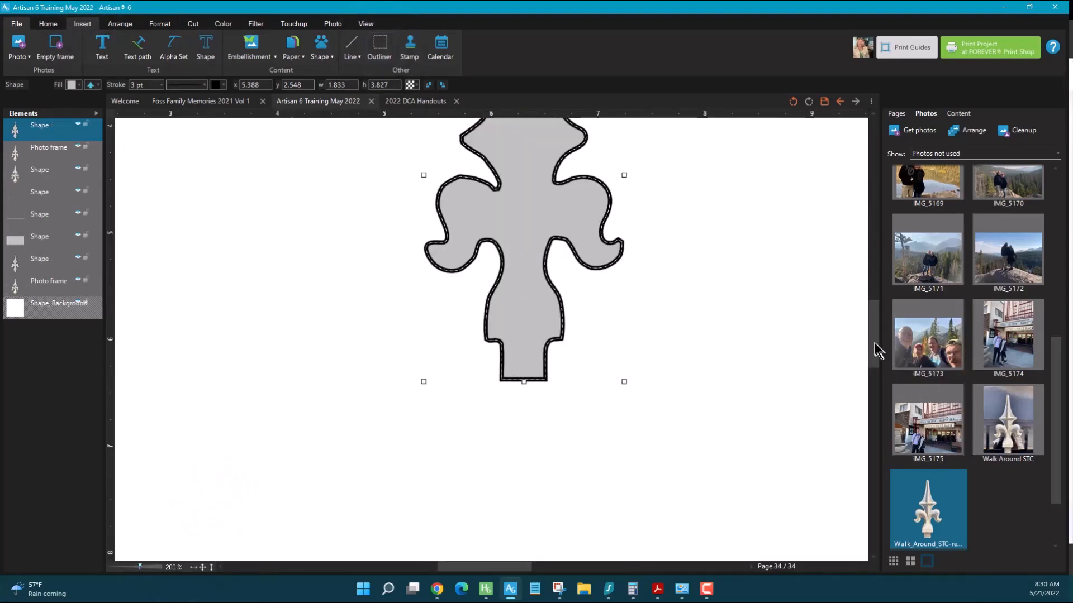
drag(876, 350, 865, 301)
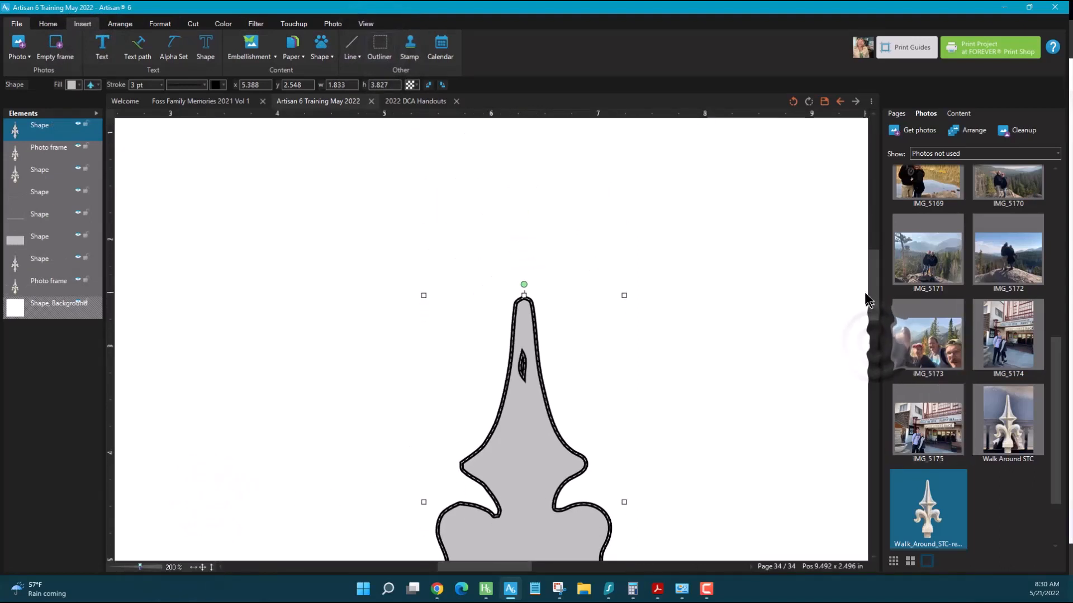
right_click(519, 432)
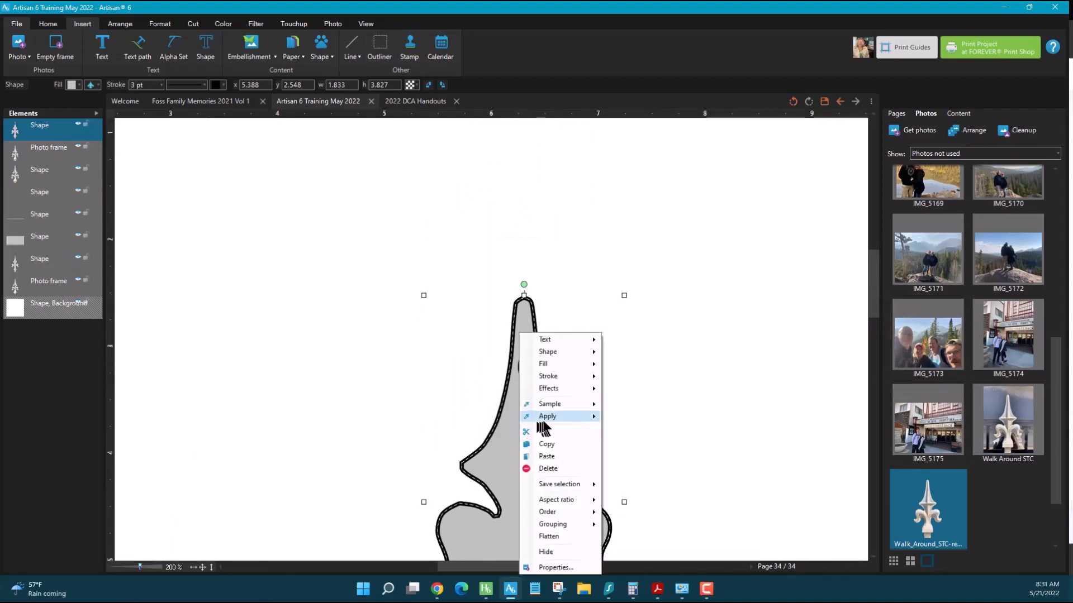
mouse_move(546, 421)
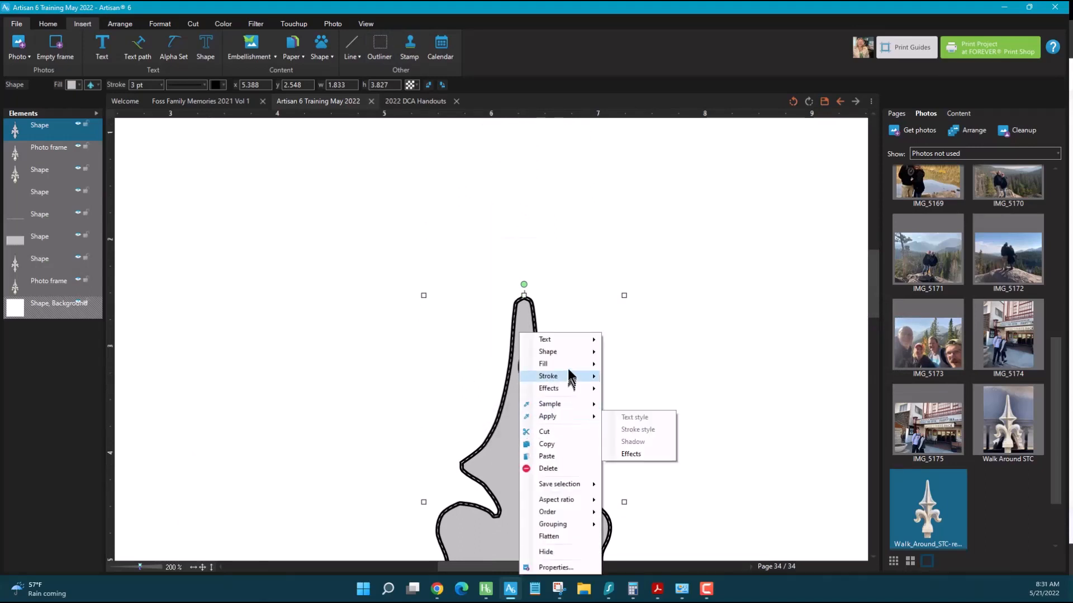
mouse_move(551, 352)
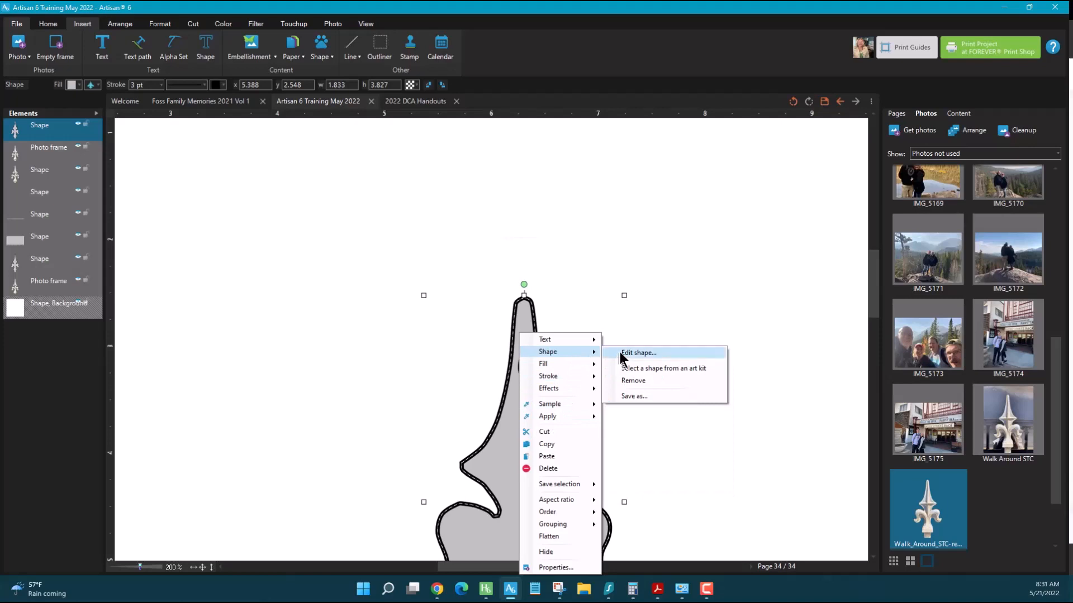
click(621, 358)
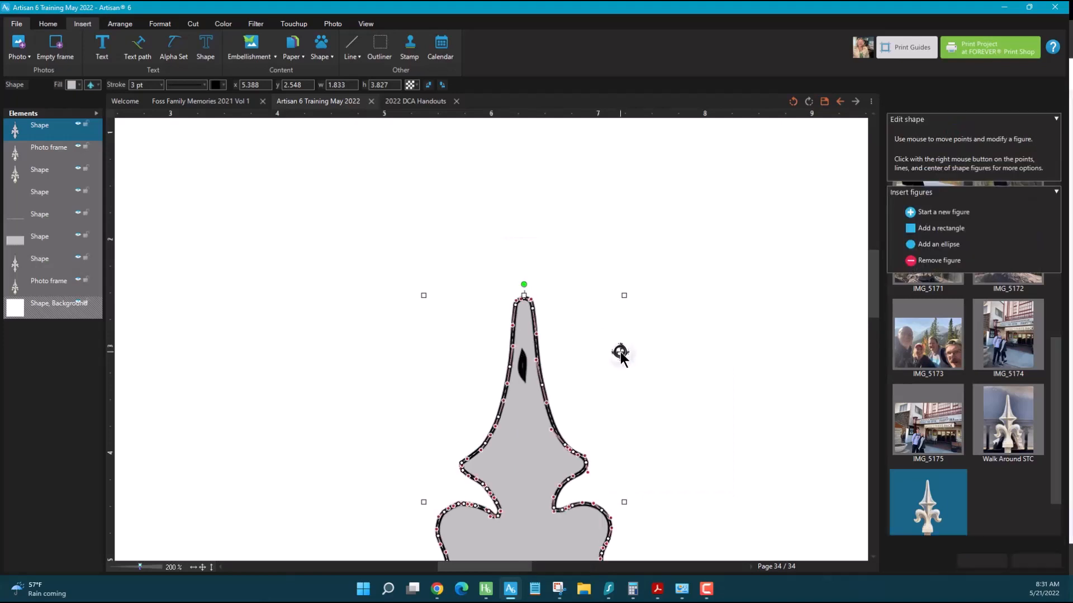
click(522, 364)
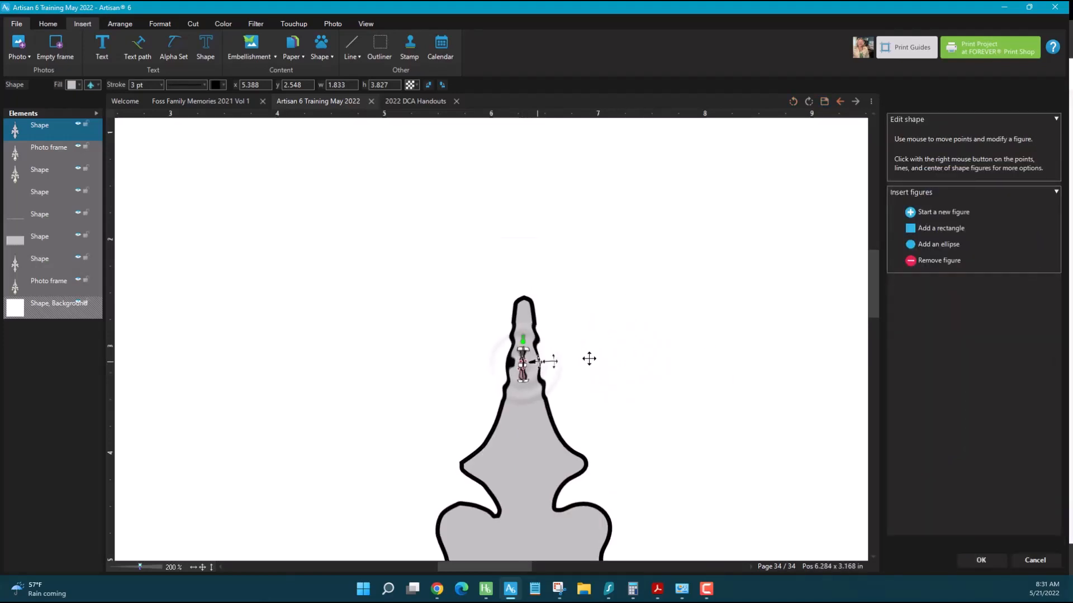
click(945, 262)
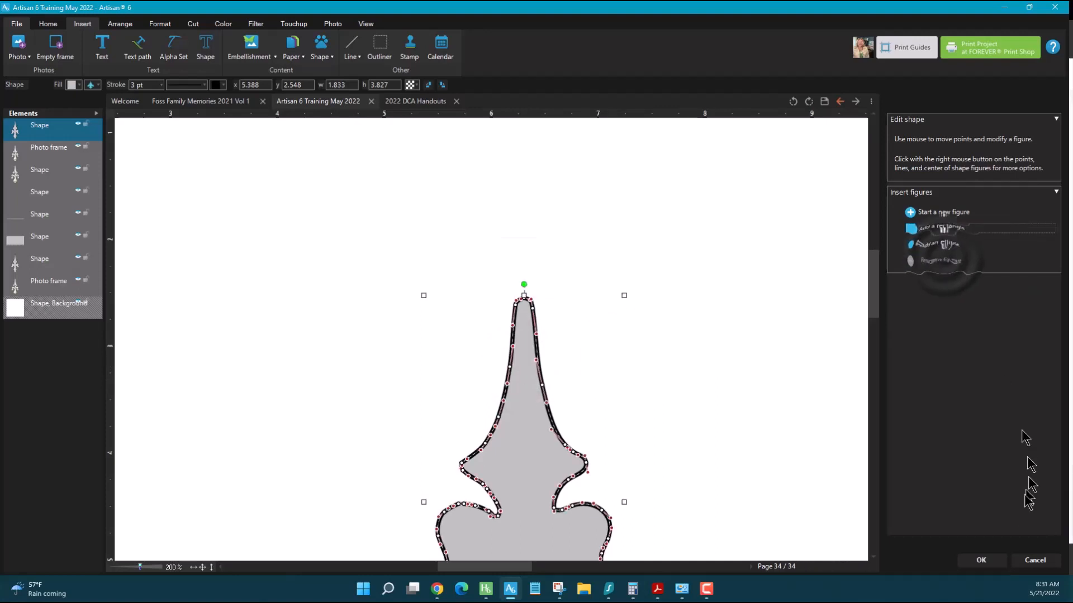
click(982, 560)
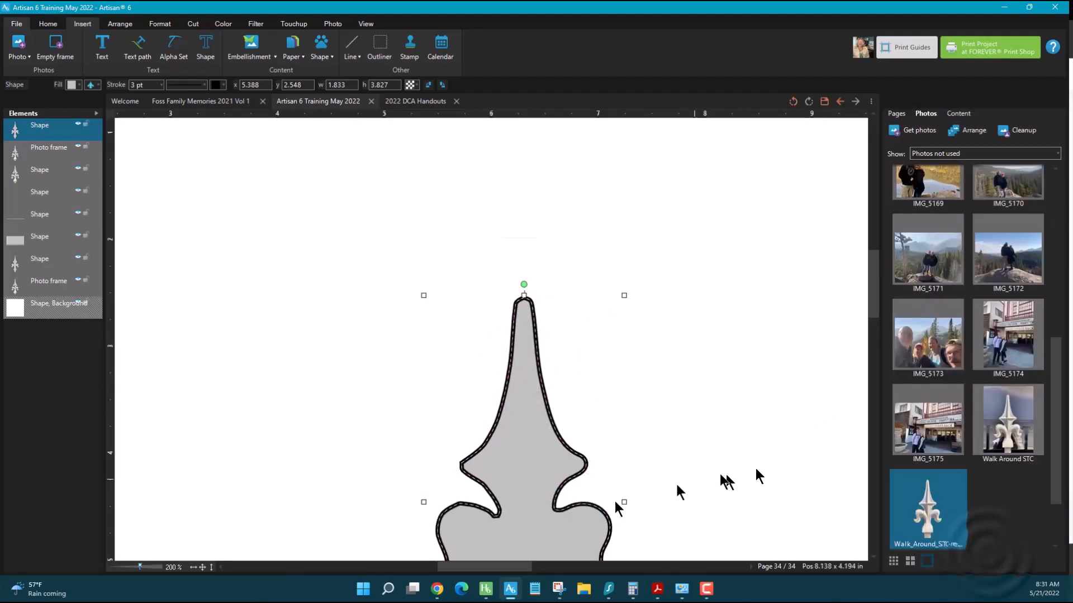
click(202, 567)
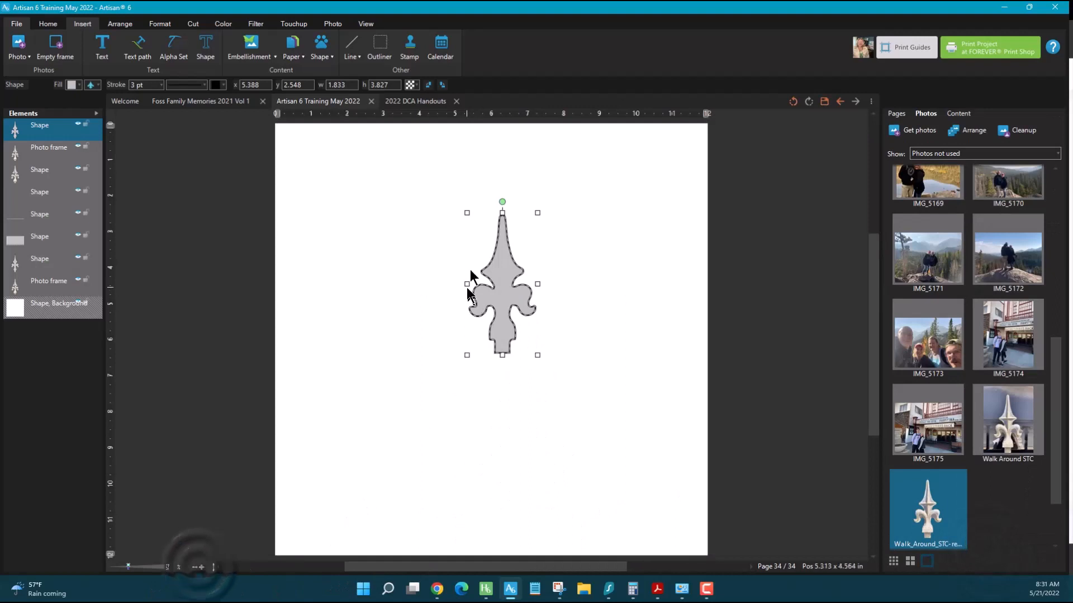
- Try to save the finial outline as a shape in one of the personal art kits
right_click(508, 293)
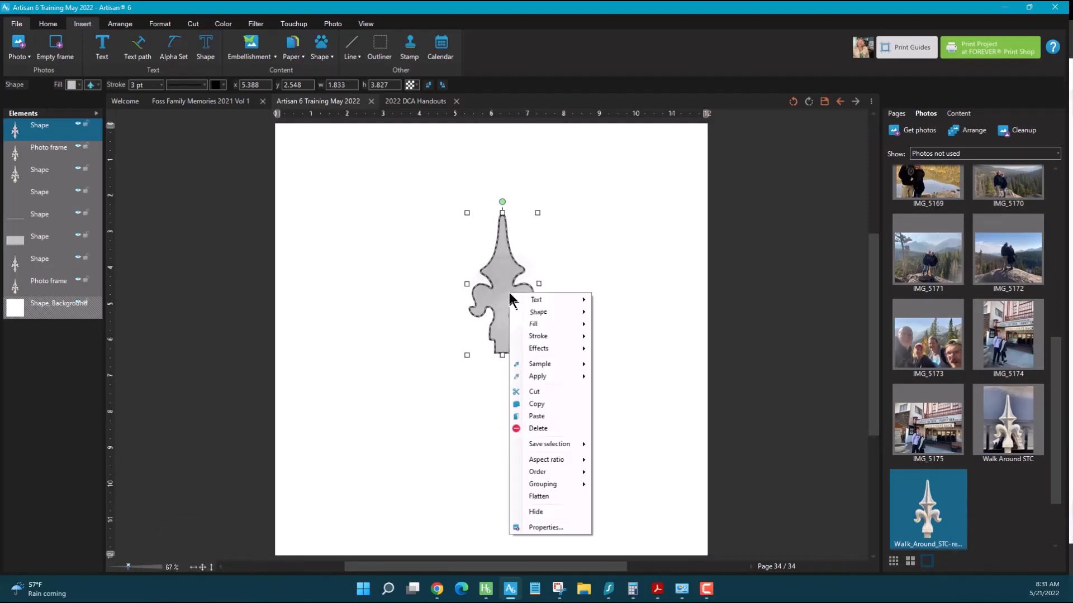
mouse_move(574, 308)
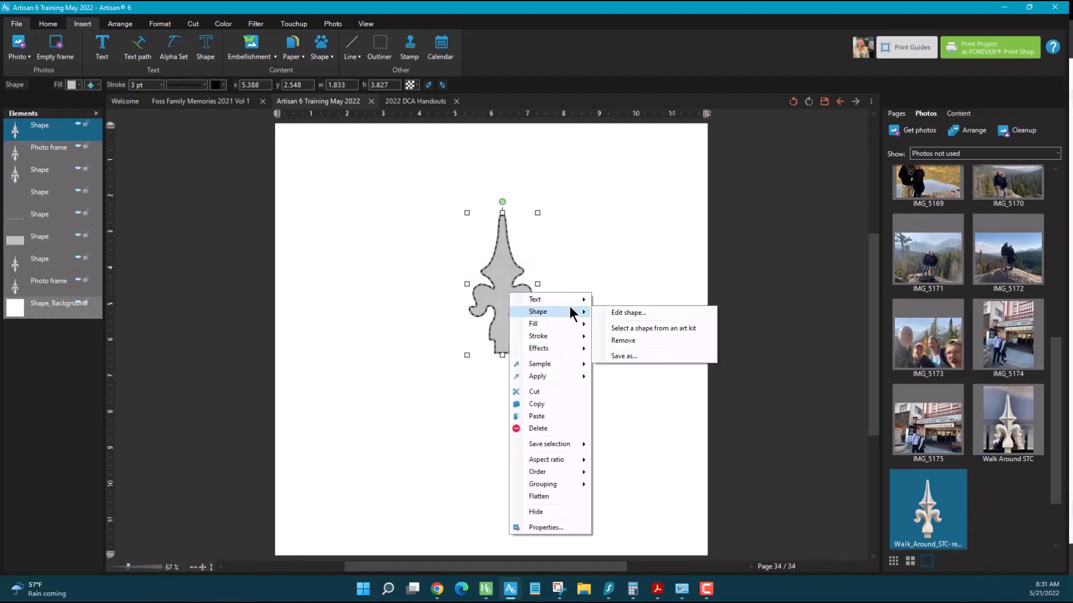
click(609, 358)
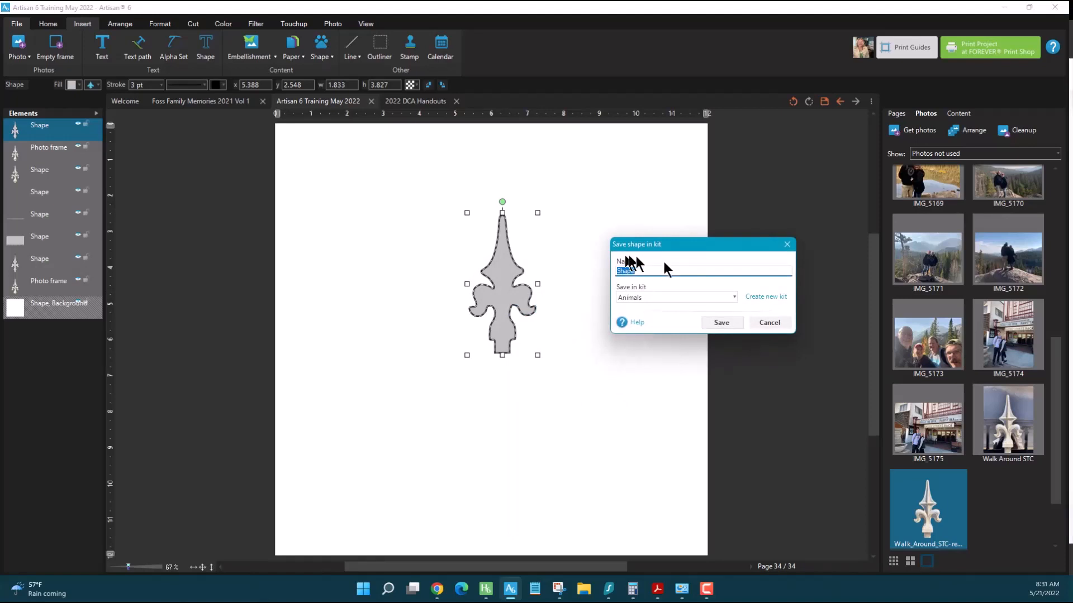
click(733, 306)
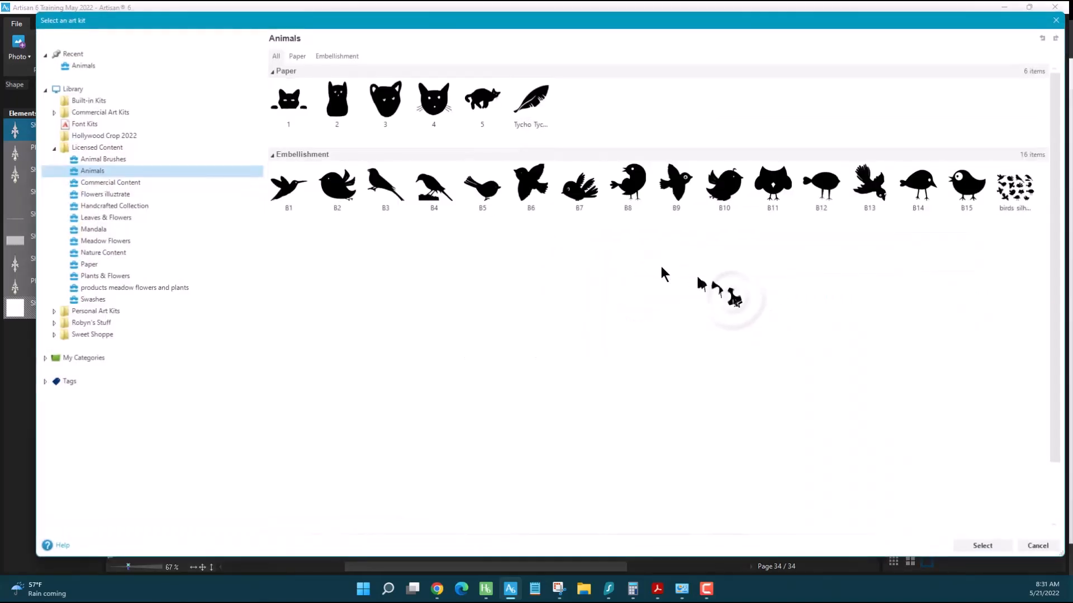
click(55, 312)
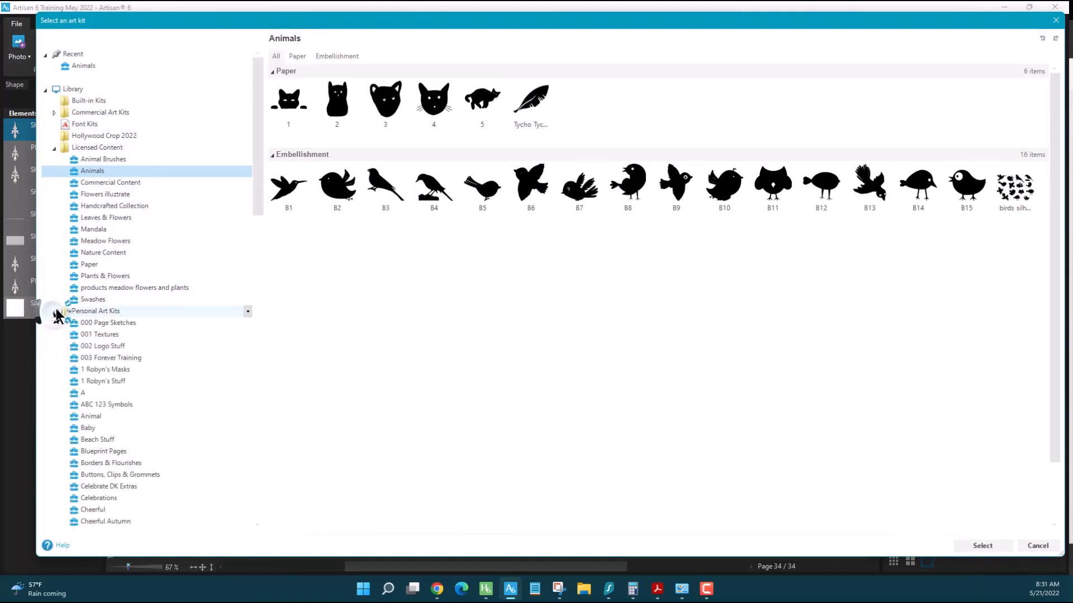
click(100, 381)
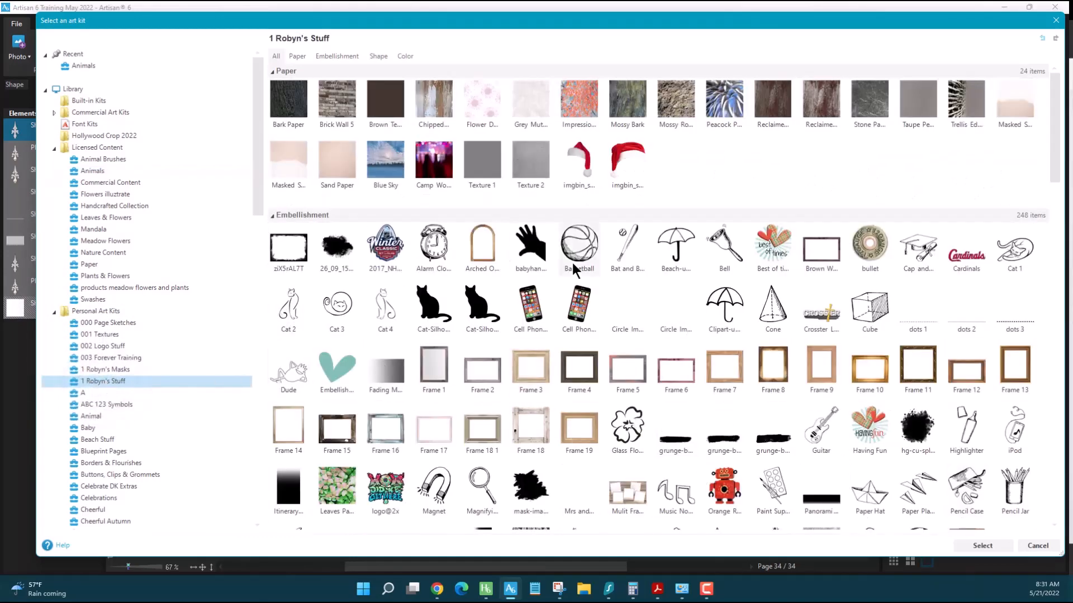
click(972, 550)
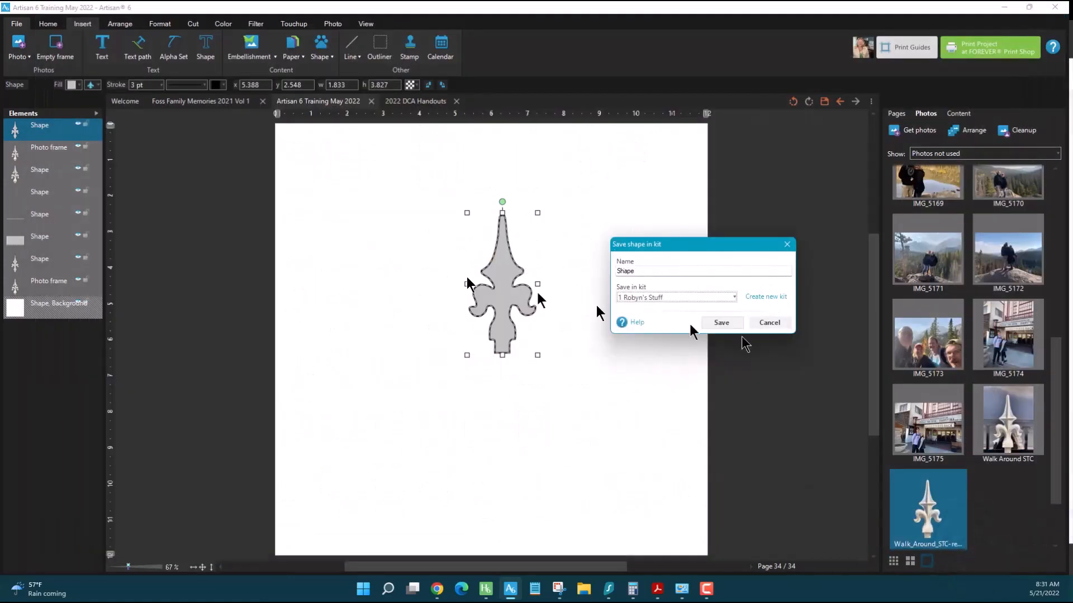
click(770, 323)
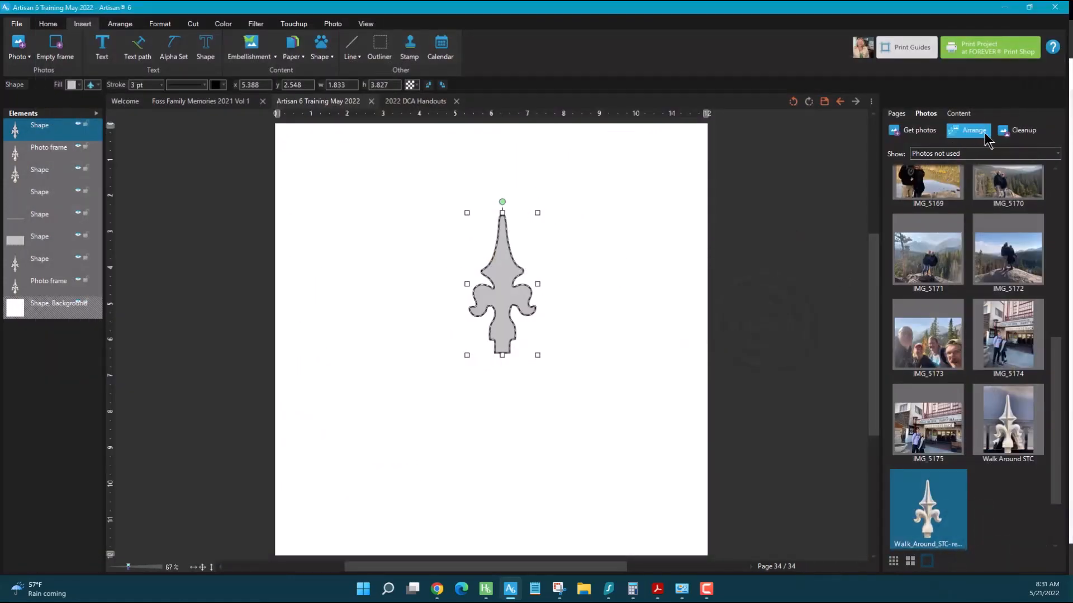
- Display the shapes of the personal art kit that contains the saved finial shape
click(956, 115)
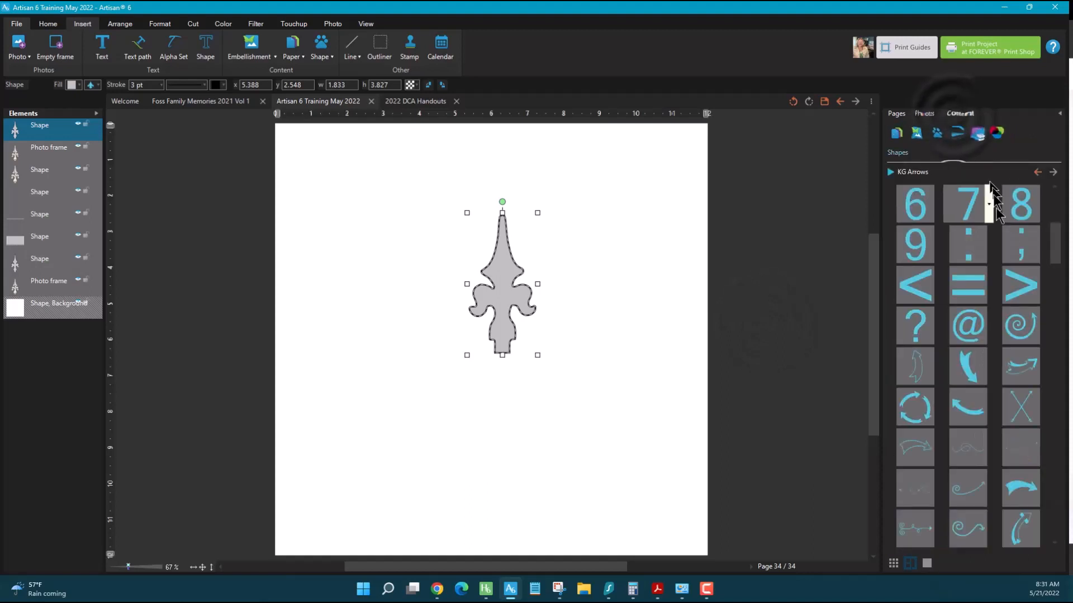
click(902, 170)
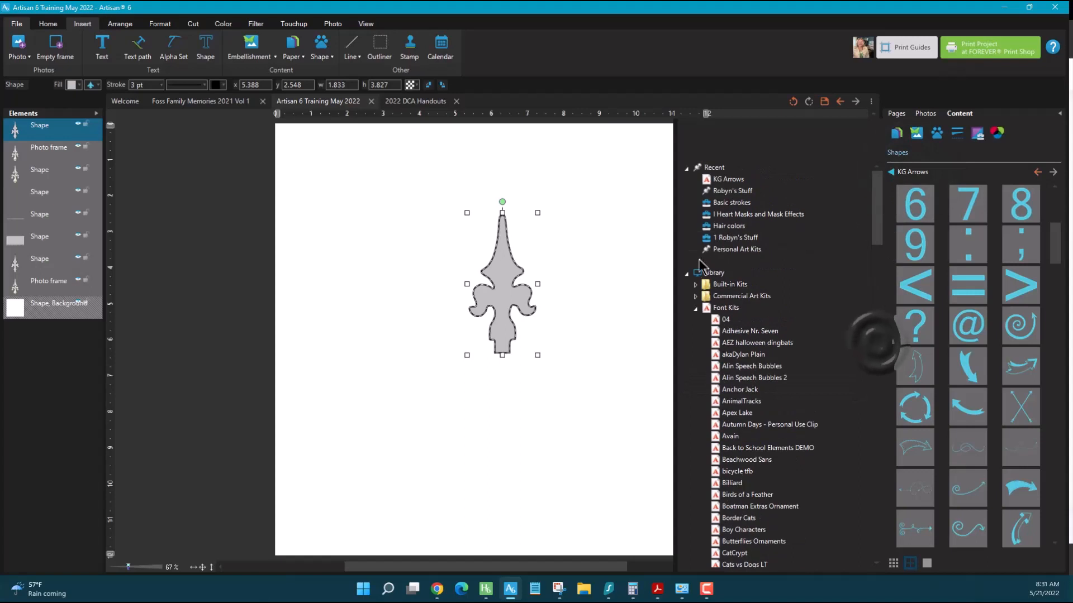
click(735, 237)
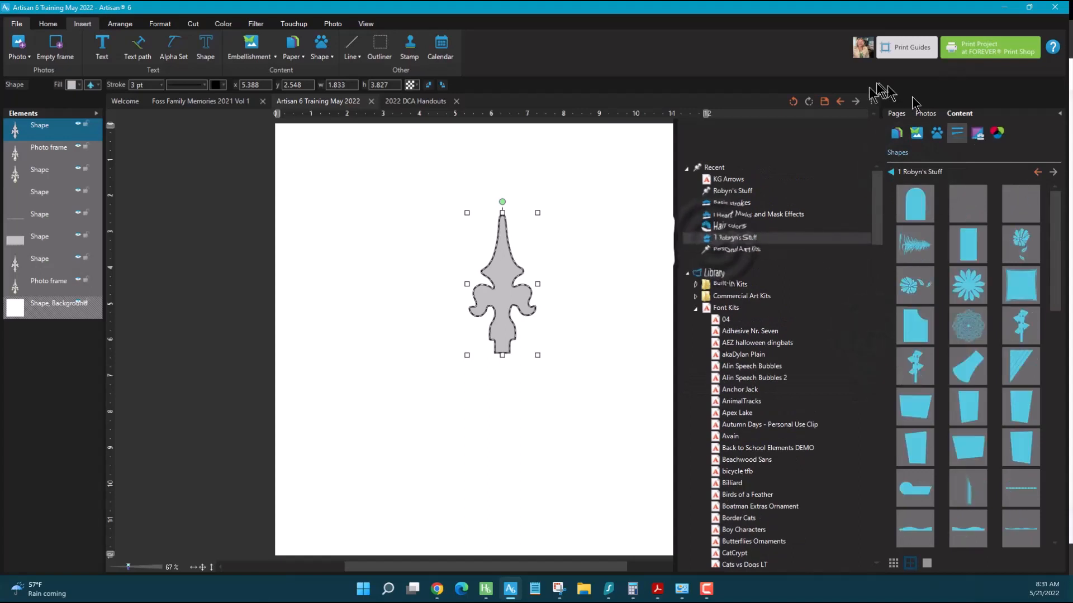
click(892, 171)
drag(1056, 265, 1034, 510)
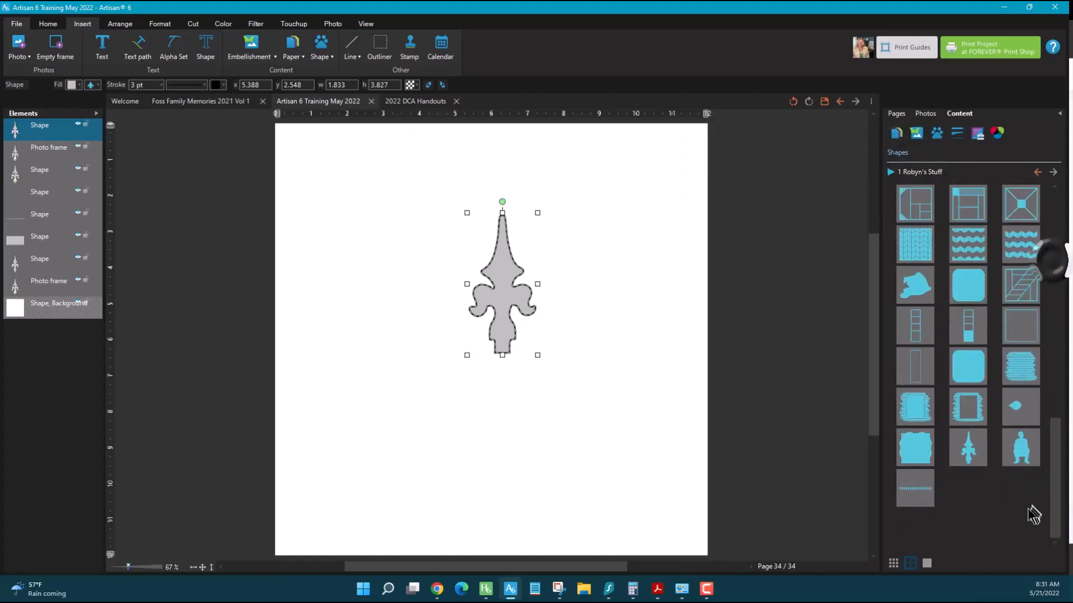
- Create the kit's finial shape on the page with a blue fill and move it left of the grey finial
right_click(971, 457)
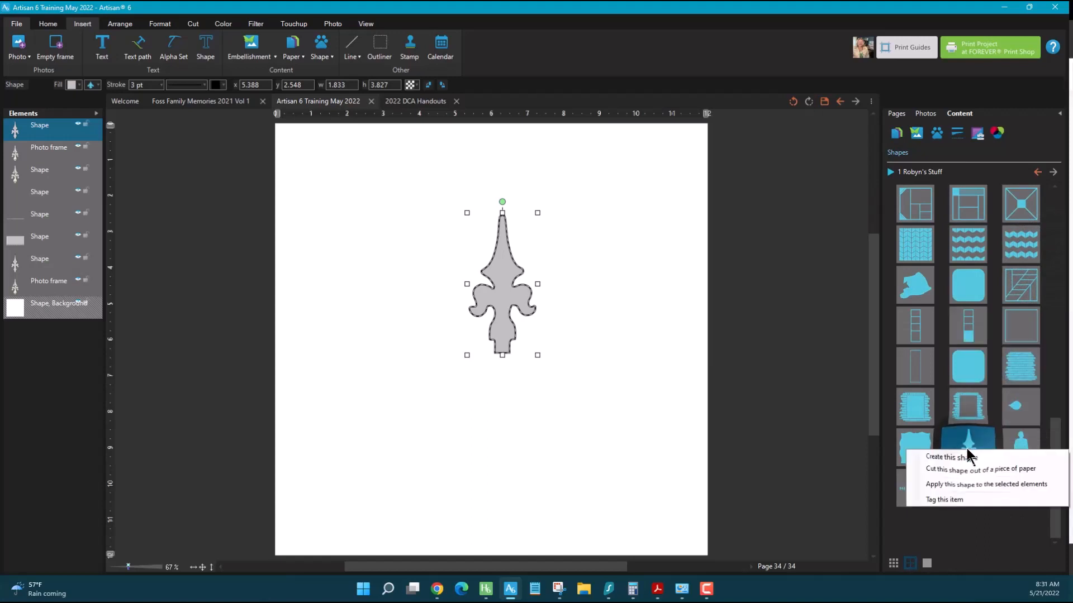
click(959, 452)
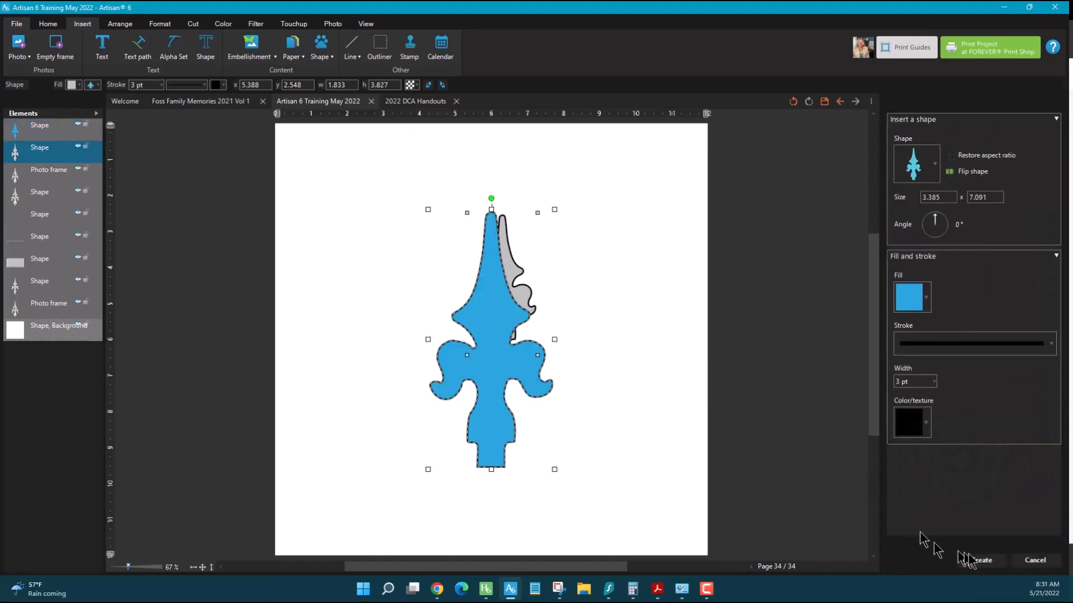
click(979, 559)
drag(497, 316, 381, 297)
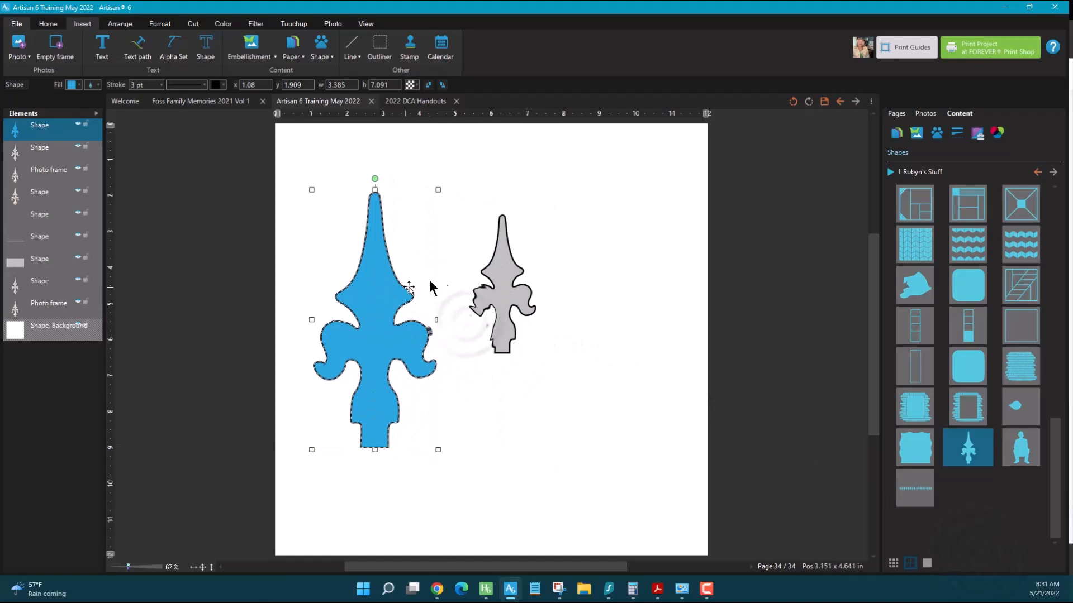
- Delete the blue and grey finial shapes and the background-free finial photo from the page
click(500, 282)
shift+click(369, 310)
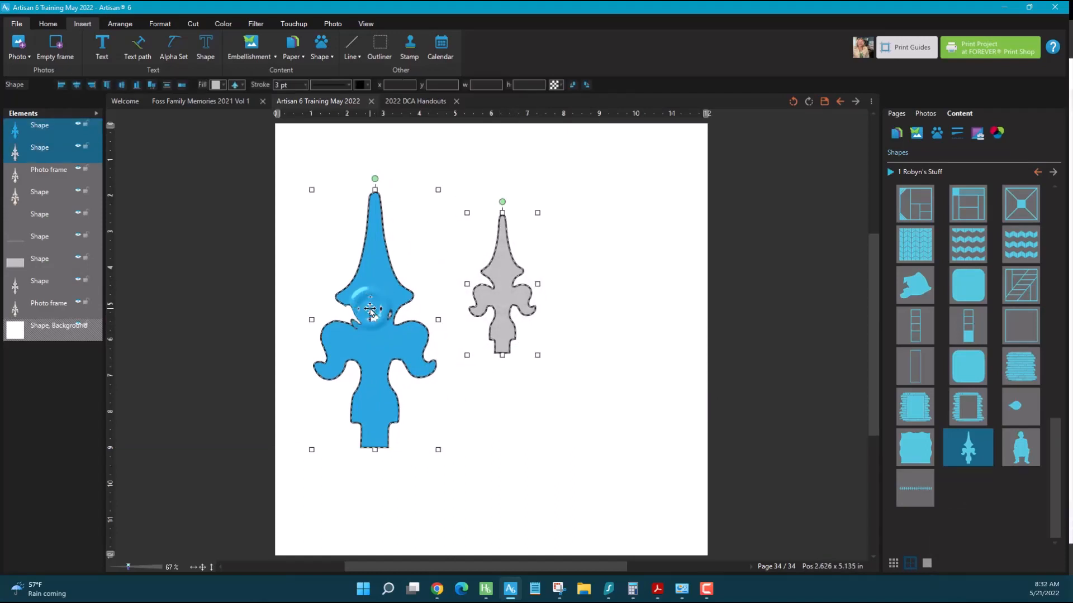
key(Delete)
click(506, 276)
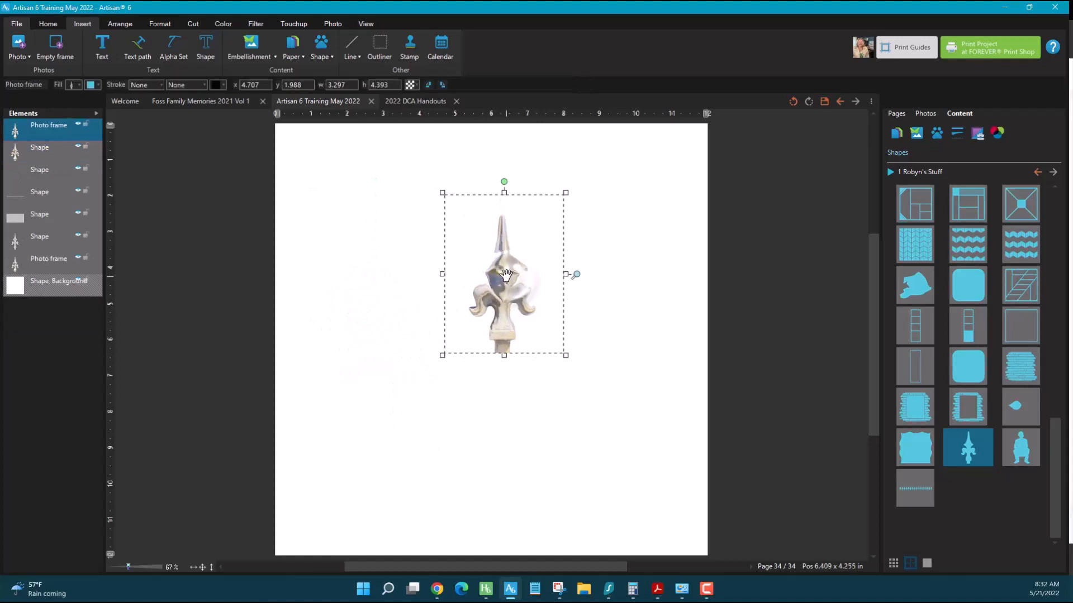
key(Delete)
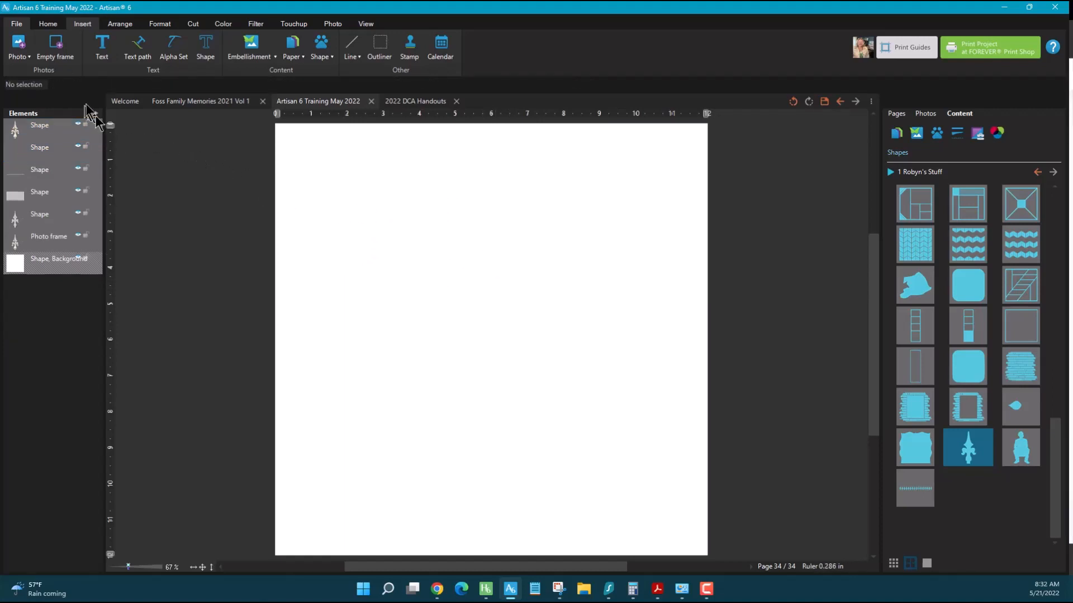
- Generate an outline shape from the page background with the Outliner and set its stroke to None
click(349, 289)
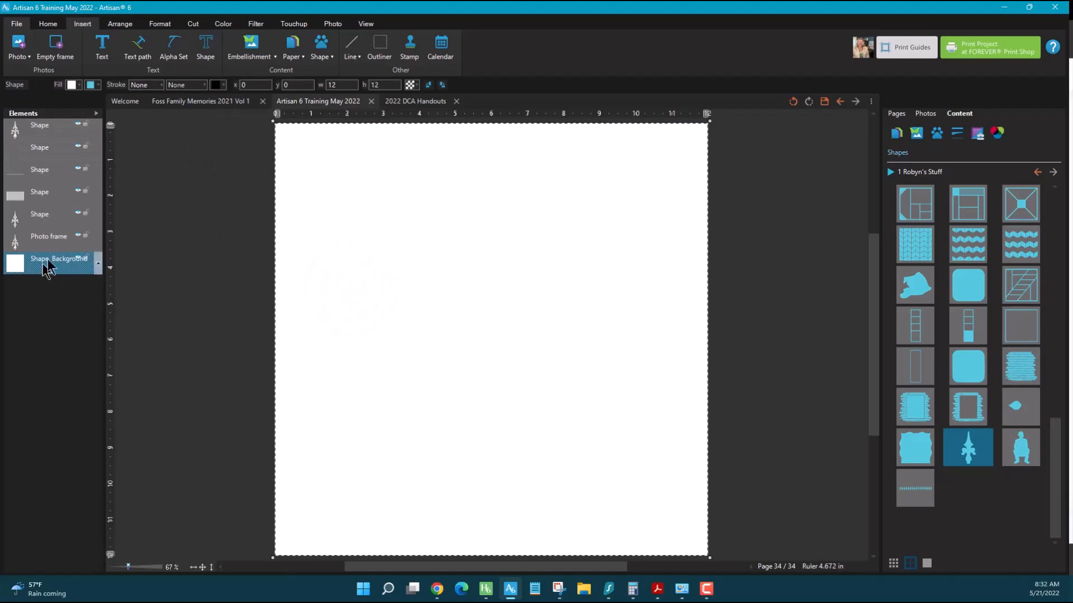
click(47, 23)
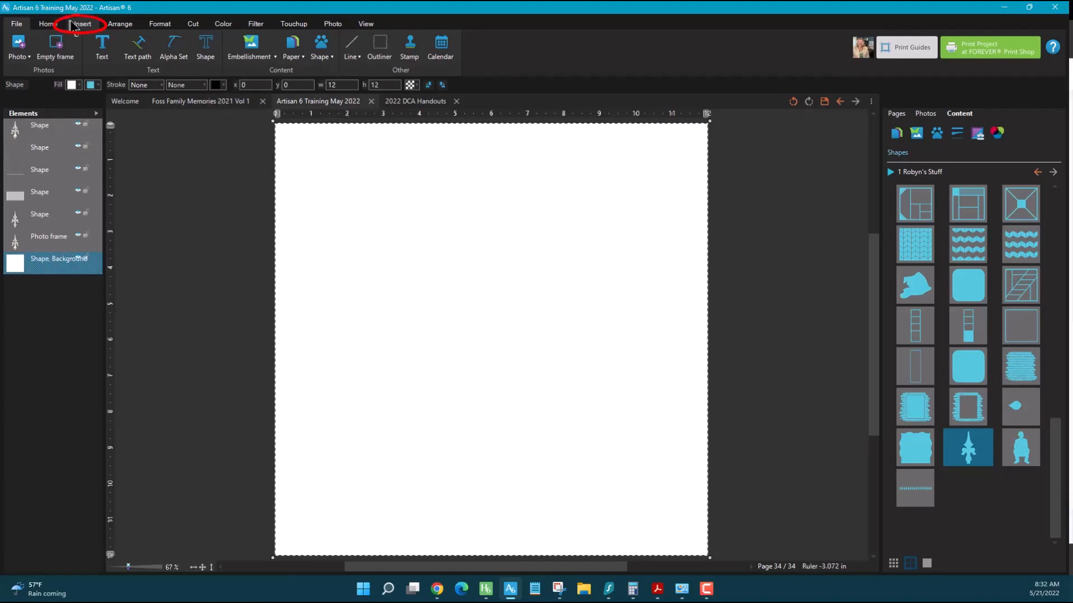
click(380, 49)
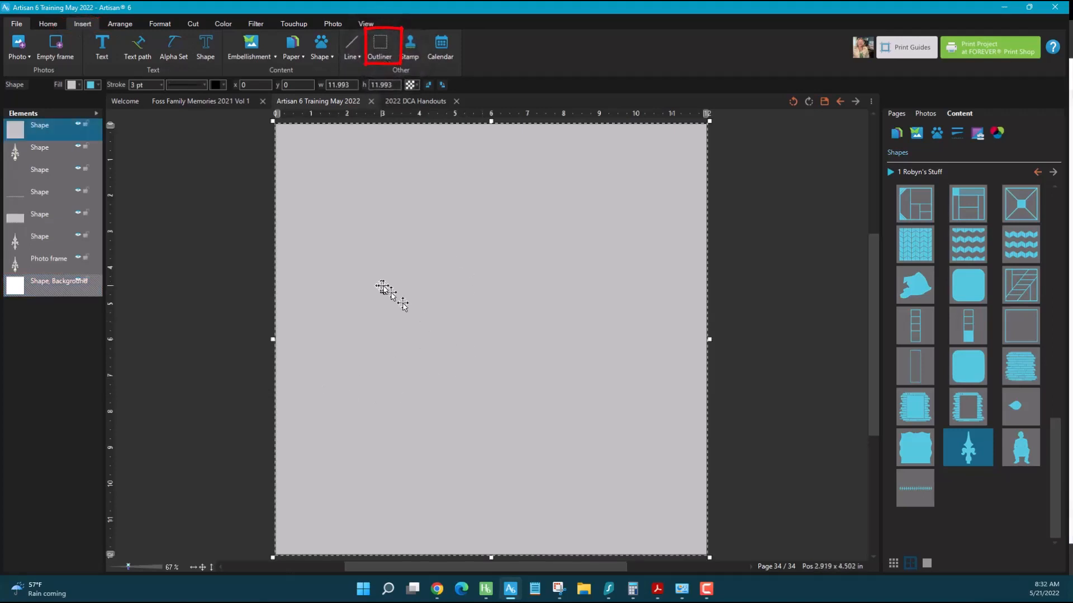
click(161, 85)
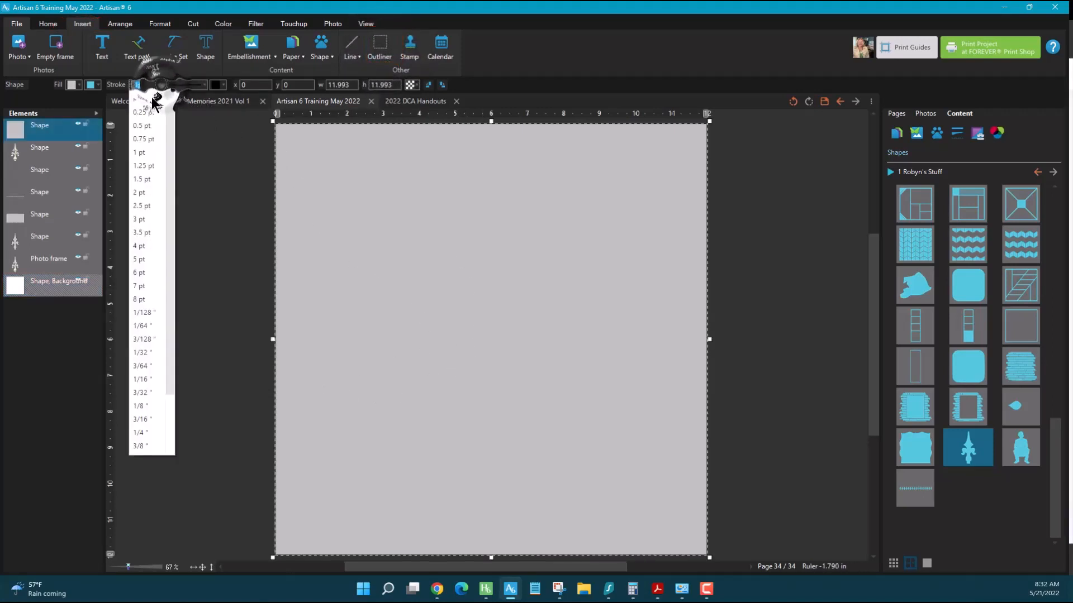
click(150, 100)
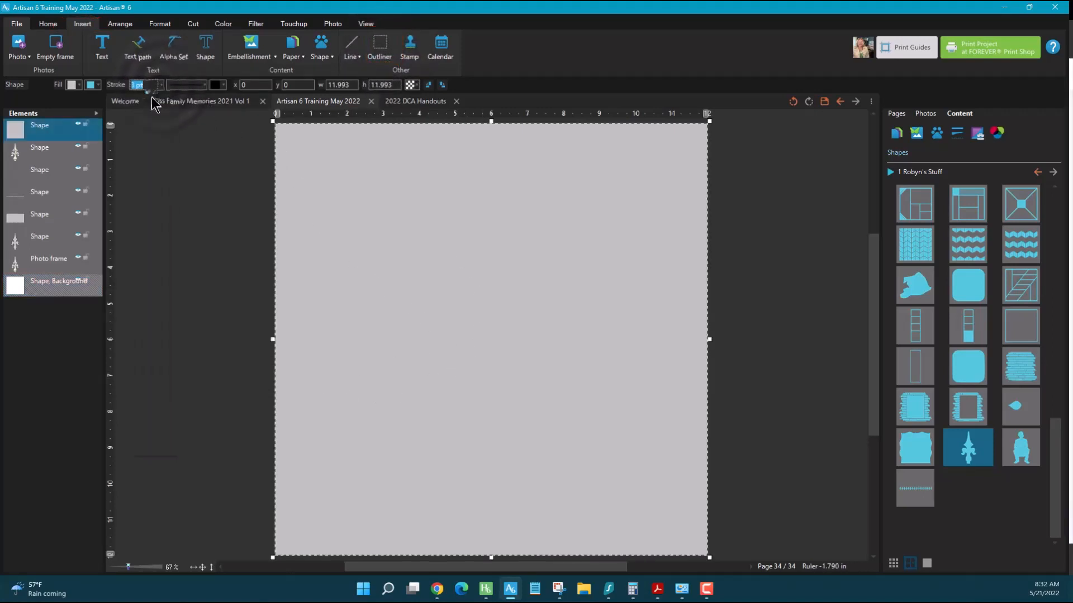
- Start a Shaped edge cut on the page-sized grey shape and agree to flatten it
click(187, 25)
click(23, 56)
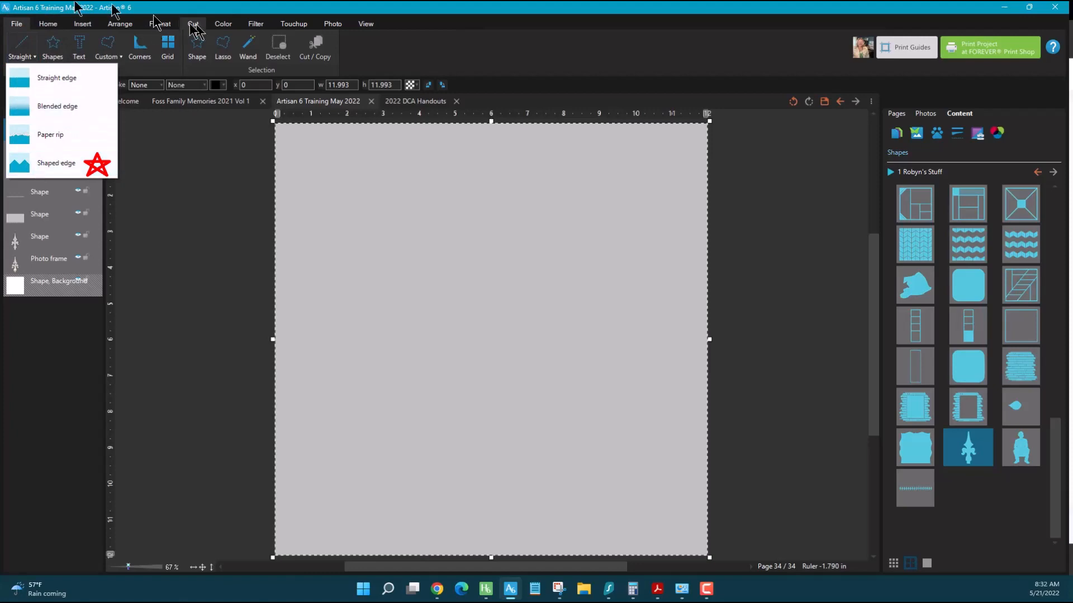
click(45, 163)
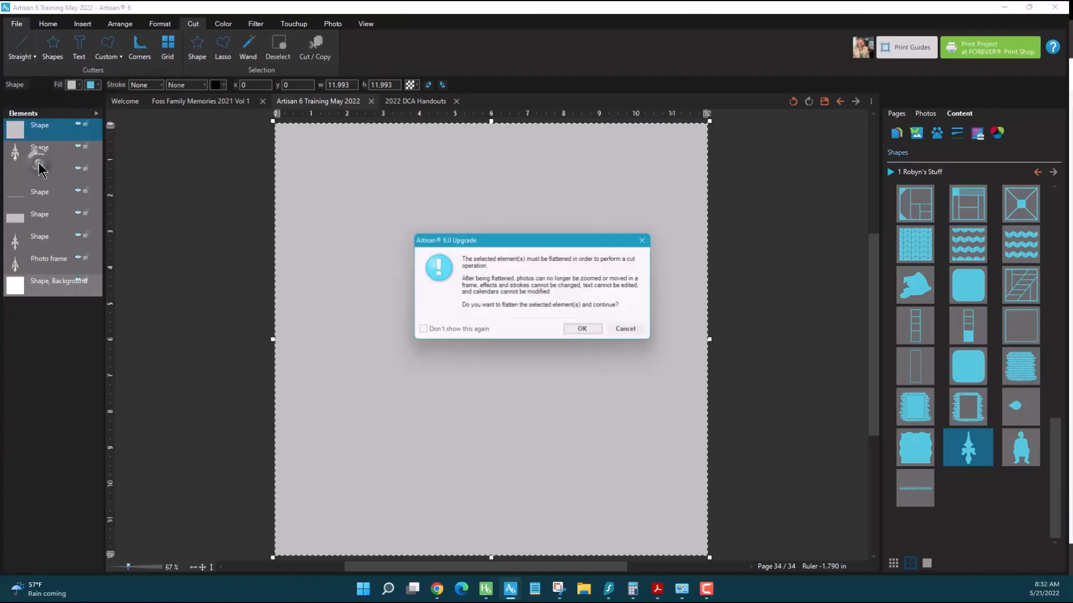
click(586, 333)
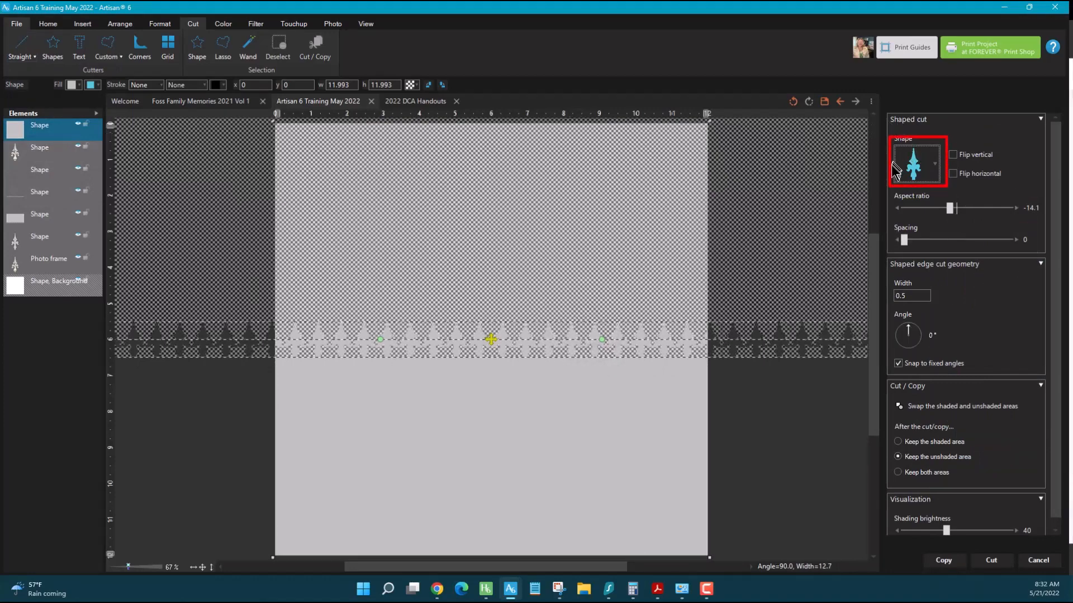
- Choose the fleur-de-lis finial from the personal art kit as the cut's edge shape
click(931, 166)
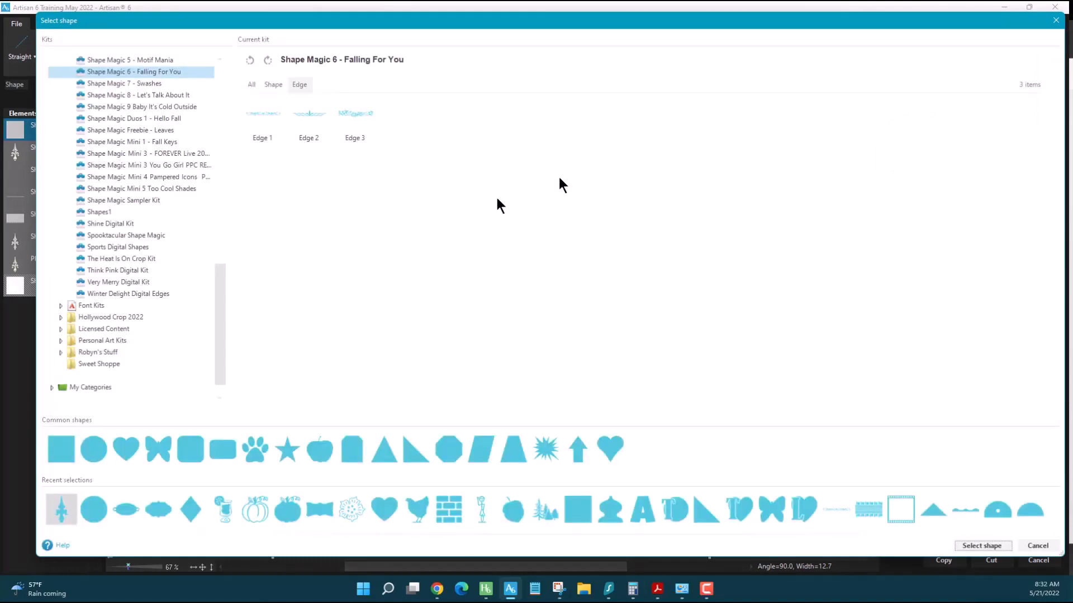
drag(219, 330, 218, 97)
click(61, 107)
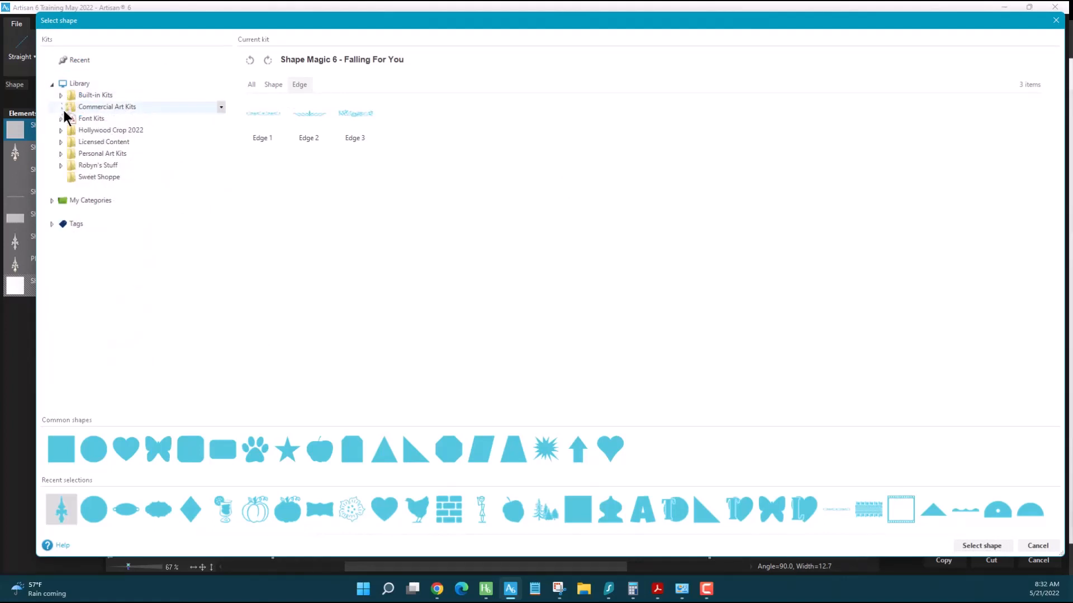
click(61, 153)
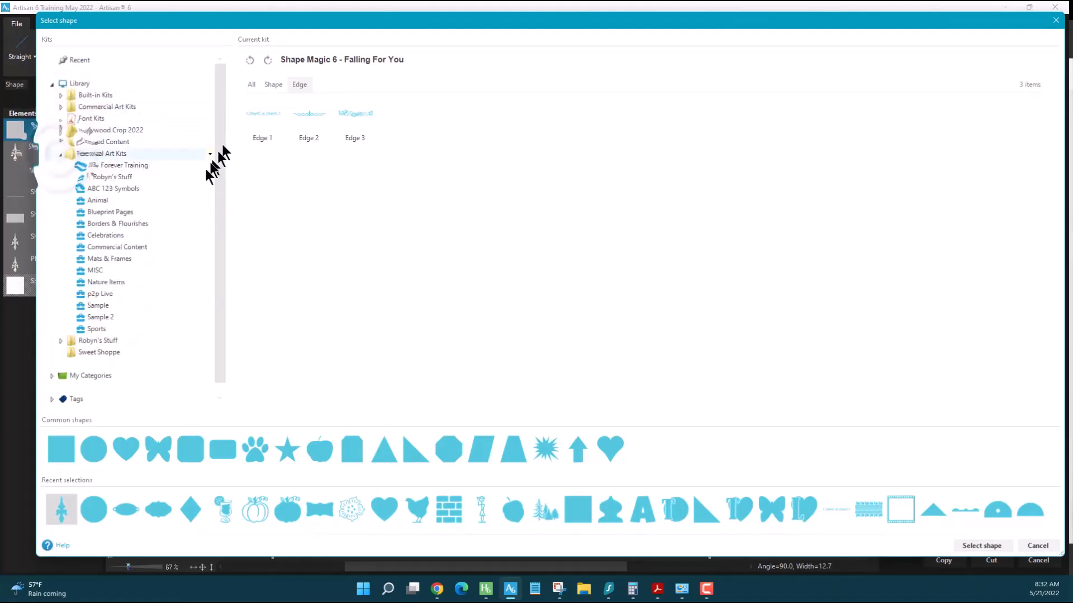
click(115, 176)
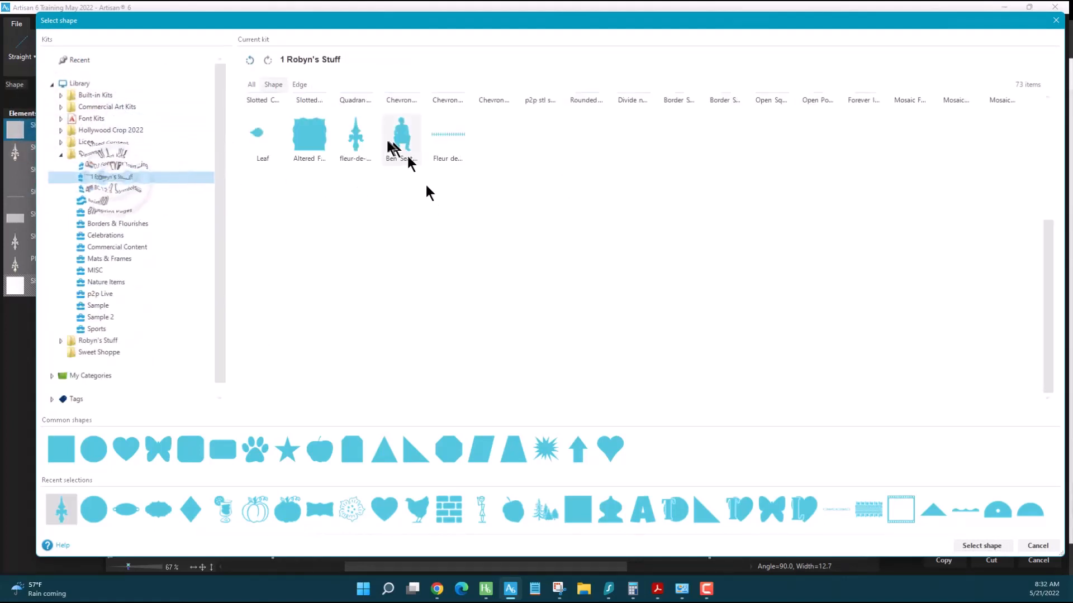
click(975, 546)
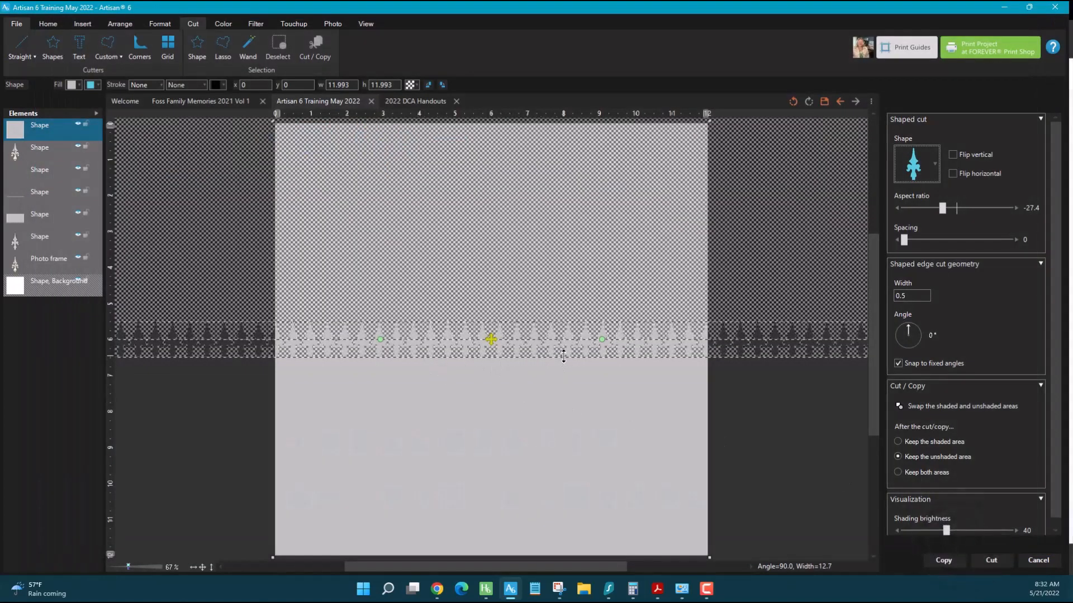
- Enlarge the shaped edge to a width of 0.892, centre it on the page and set its aspect ratio to -19.4
drag(596, 322, 598, 312)
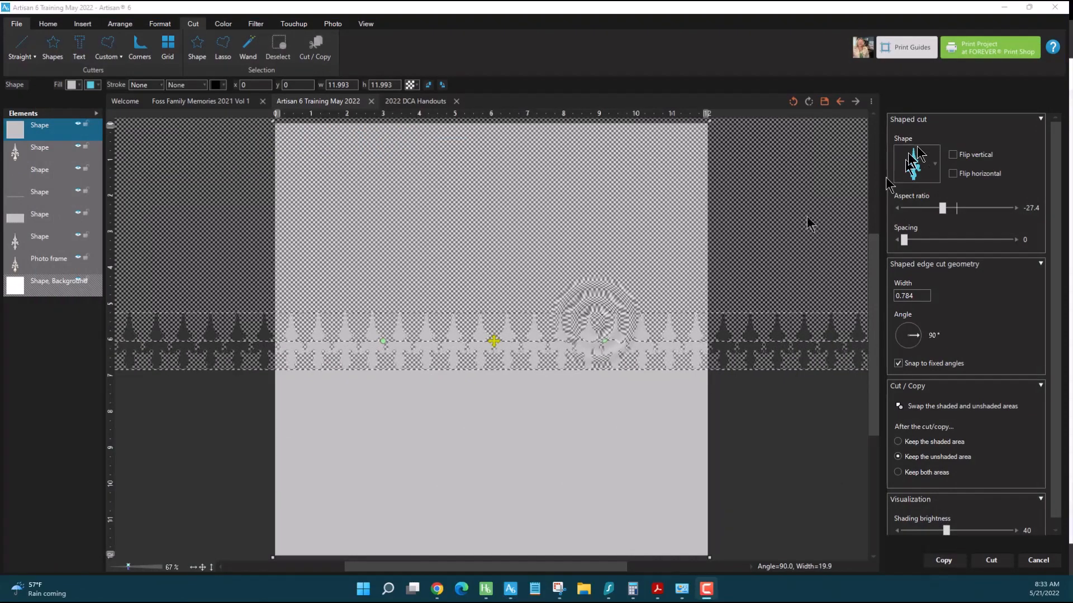
drag(499, 340, 490, 337)
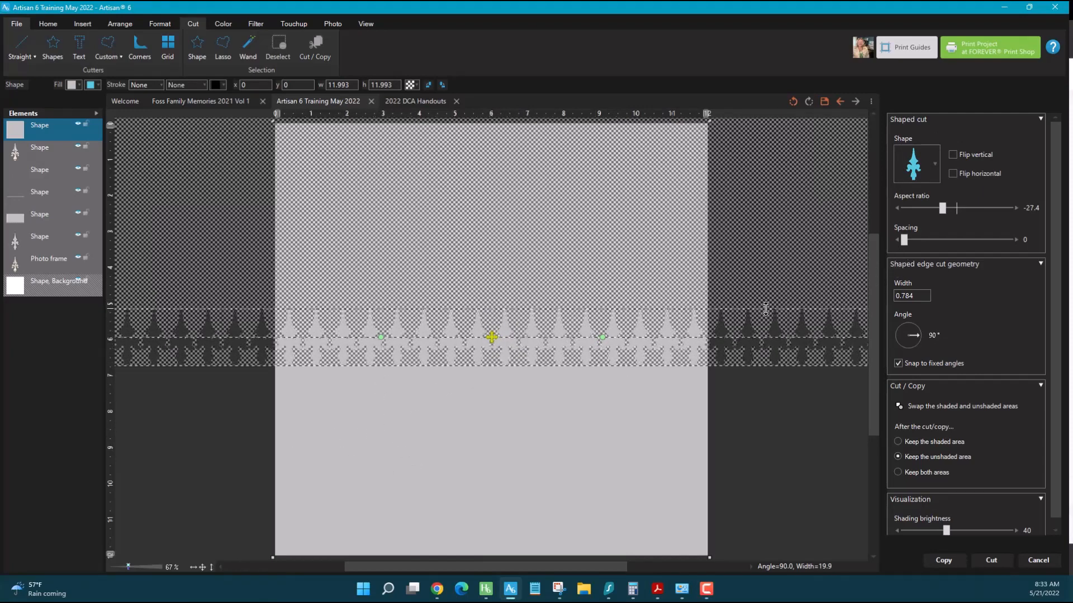
drag(766, 309, 736, 305)
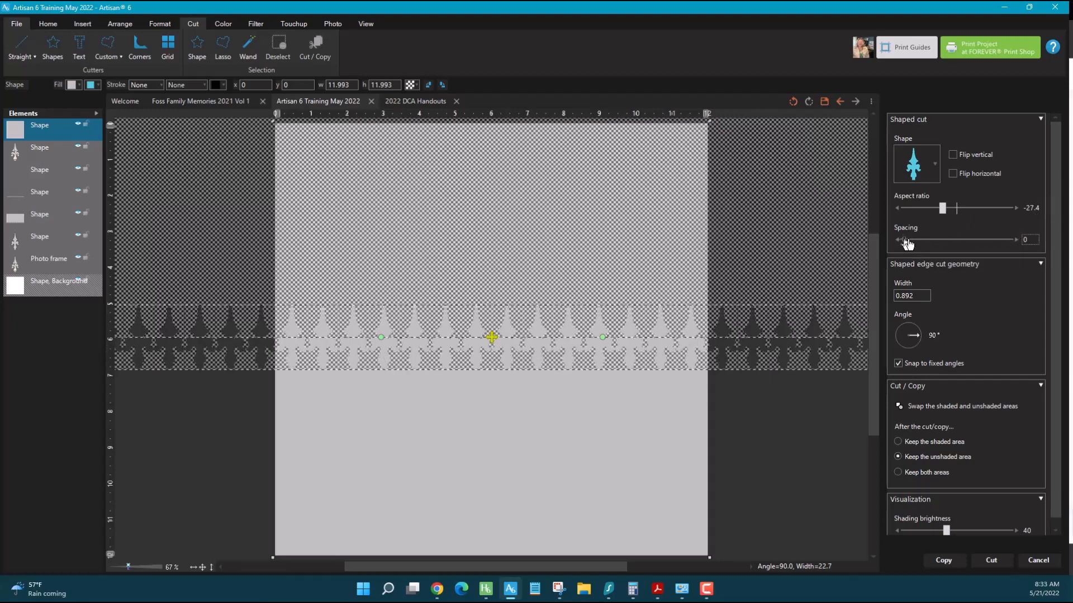
drag(904, 240, 860, 249)
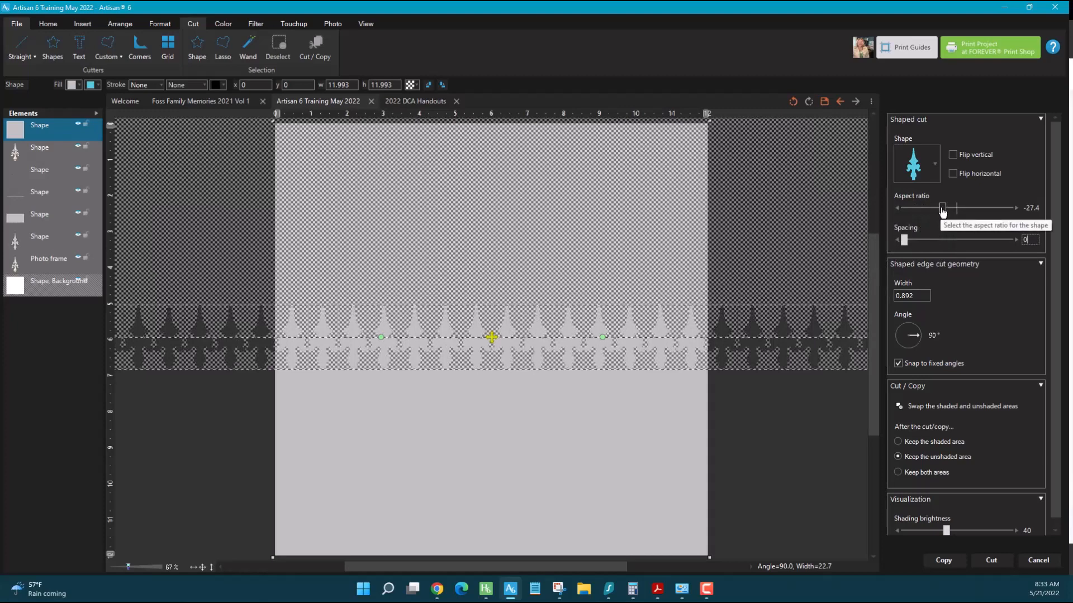
mouse_move(943, 211)
mouse_down()
mouse_move(960, 212)
mouse_move(949, 216)
mouse_up()
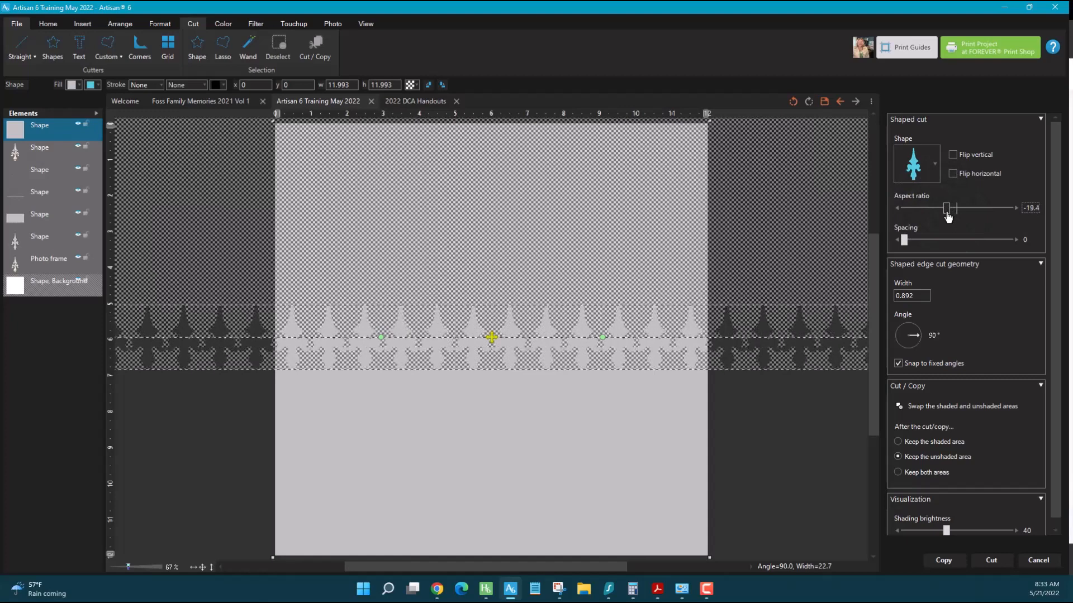
- Cut the grey shape along the finial edge, keeping both areas
click(932, 472)
scroll(950, 492, down, 1)
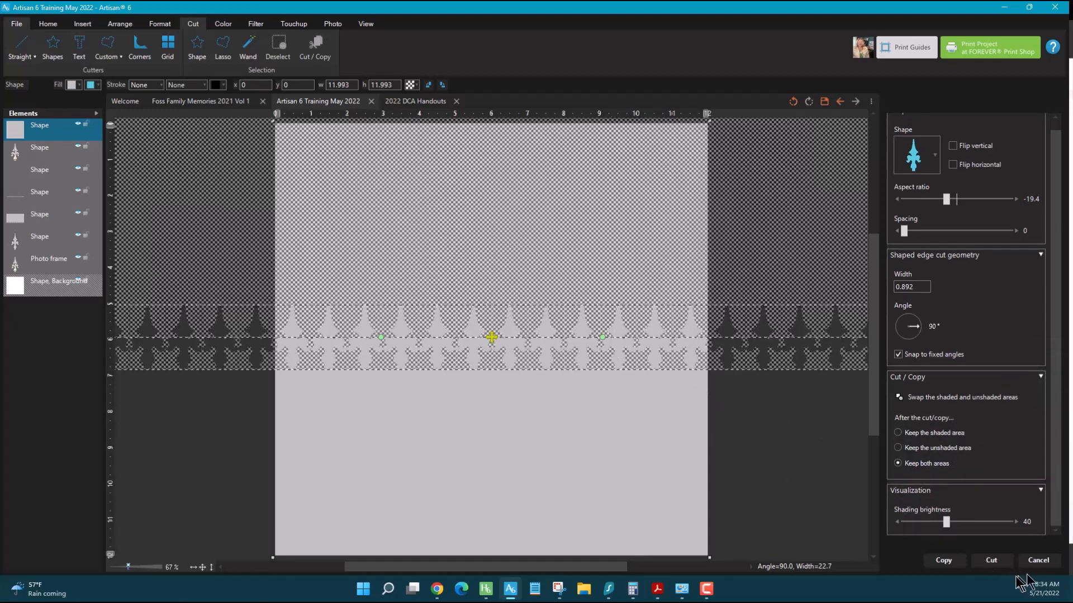
click(1000, 566)
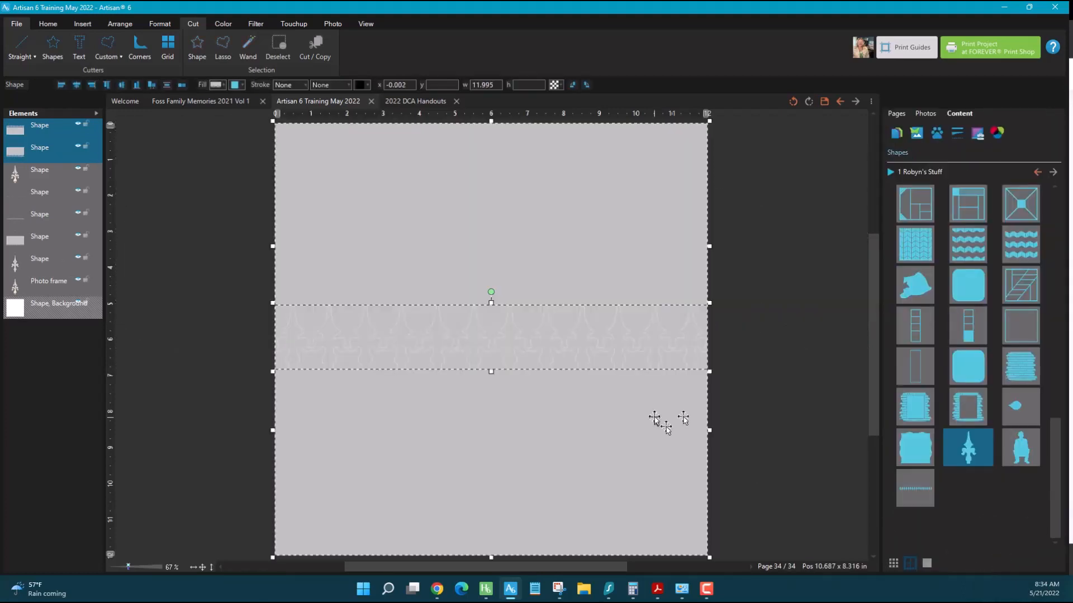
- Separate the cut pieces, moving the upper one to about y -2.859 and the lower one to about y 5.173
click(792, 423)
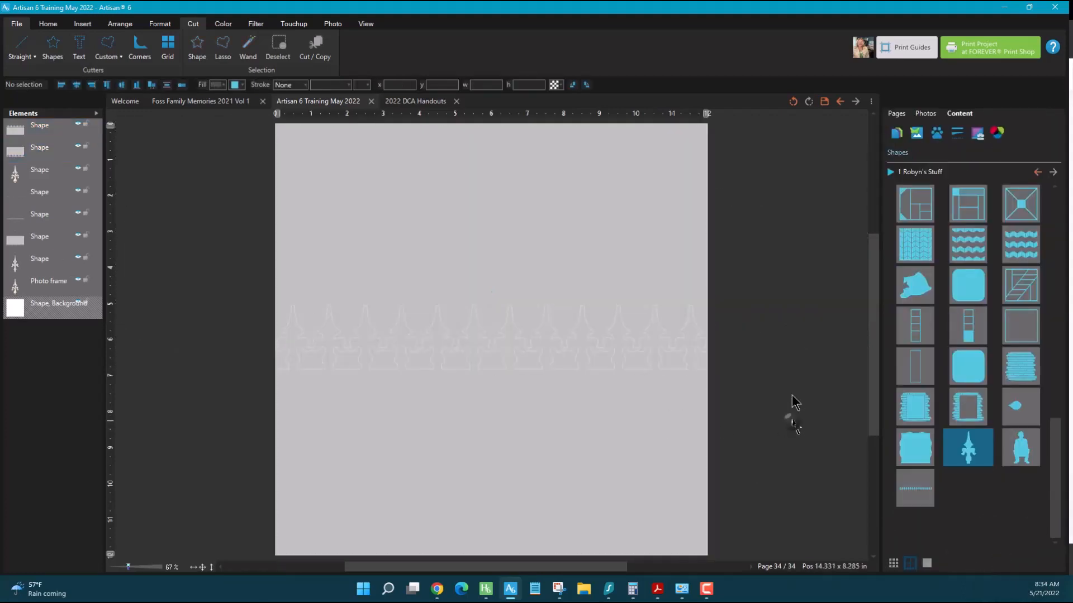
drag(568, 218, 546, 144)
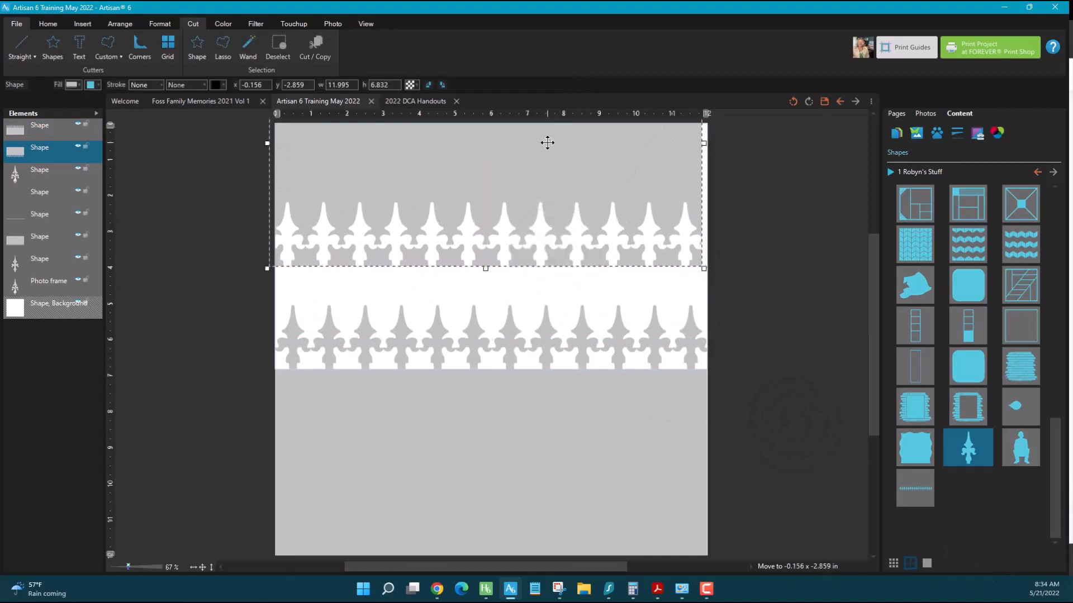
drag(539, 436, 538, 439)
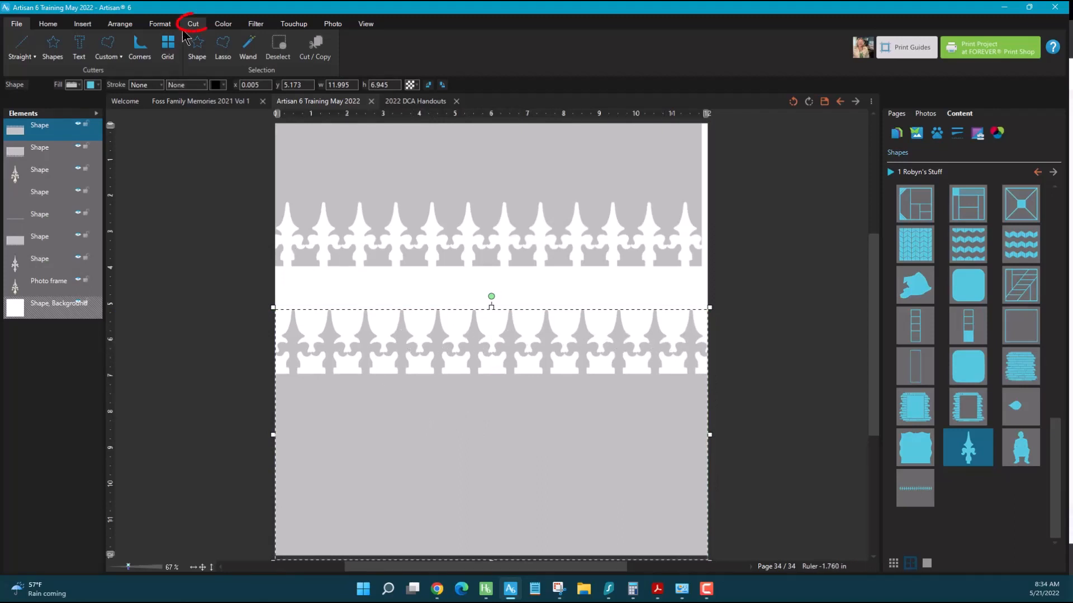
- Trim the lower finial piece with a straight cut at -90° along the finials' base, keeping only the finial row above
click(26, 53)
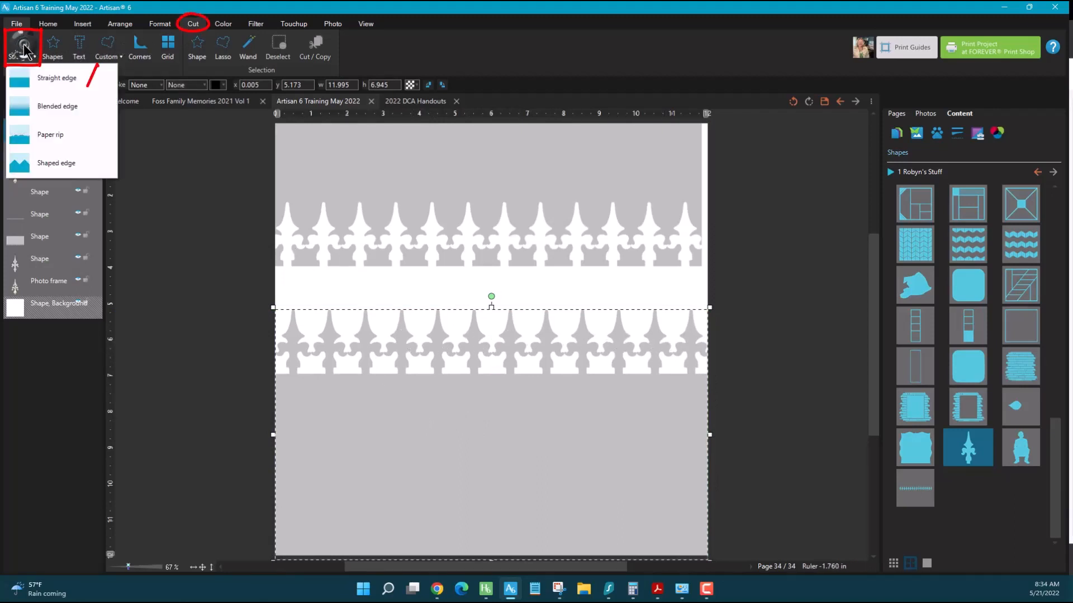
click(28, 80)
click(943, 164)
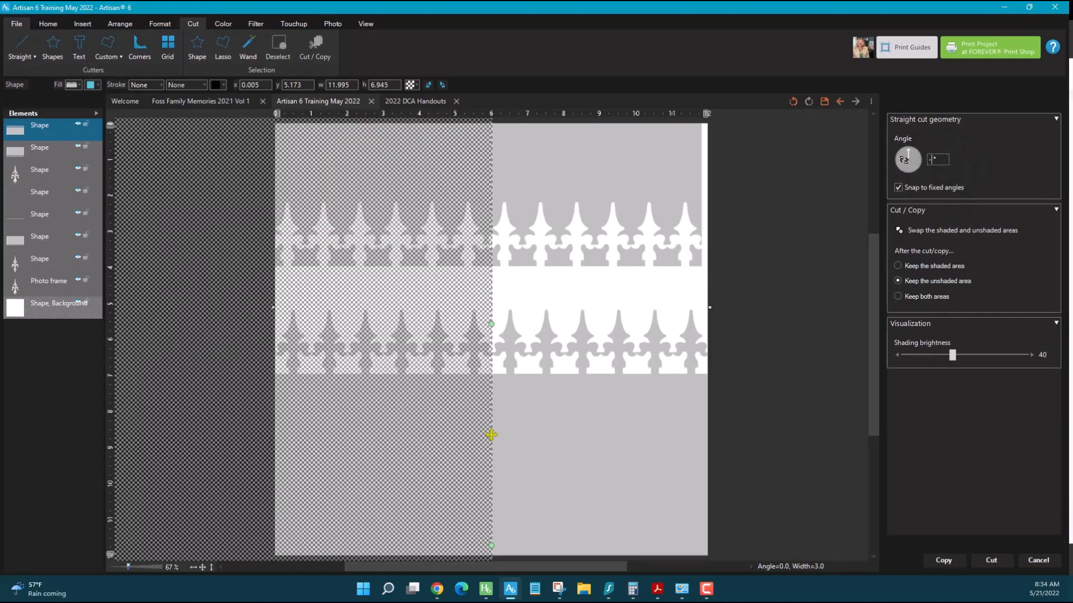
text(-90)
key(Return)
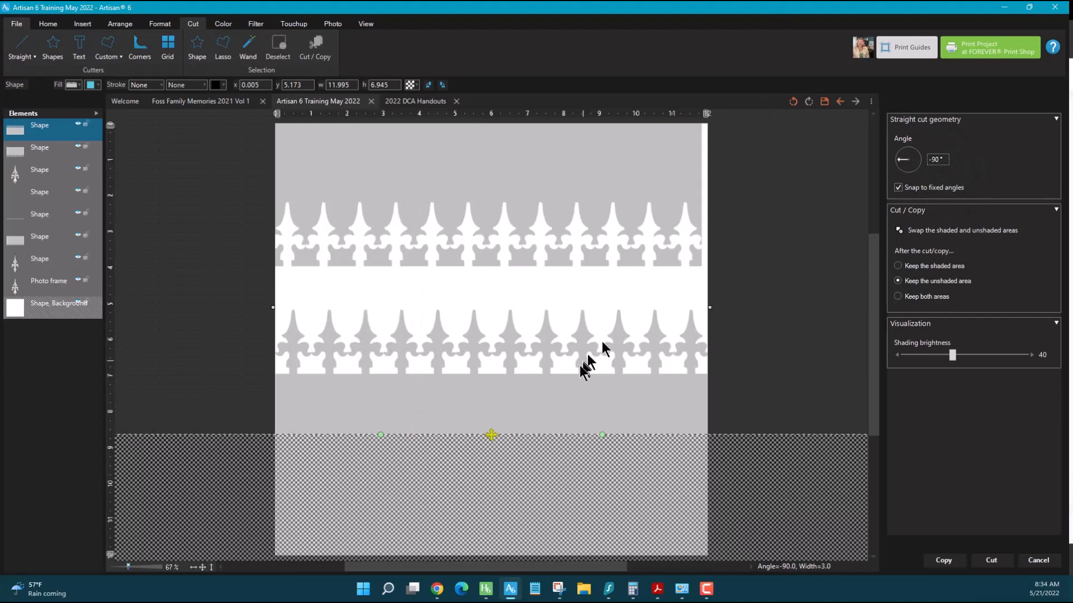
mouse_move(493, 436)
mouse_down()
mouse_move(492, 376)
mouse_move(503, 373)
mouse_up()
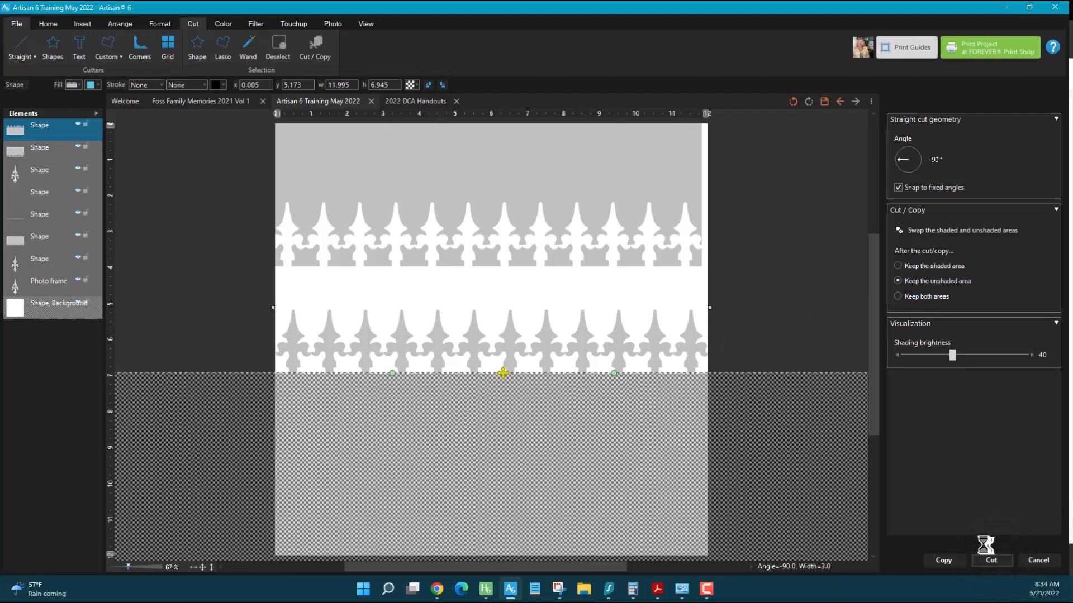
click(788, 465)
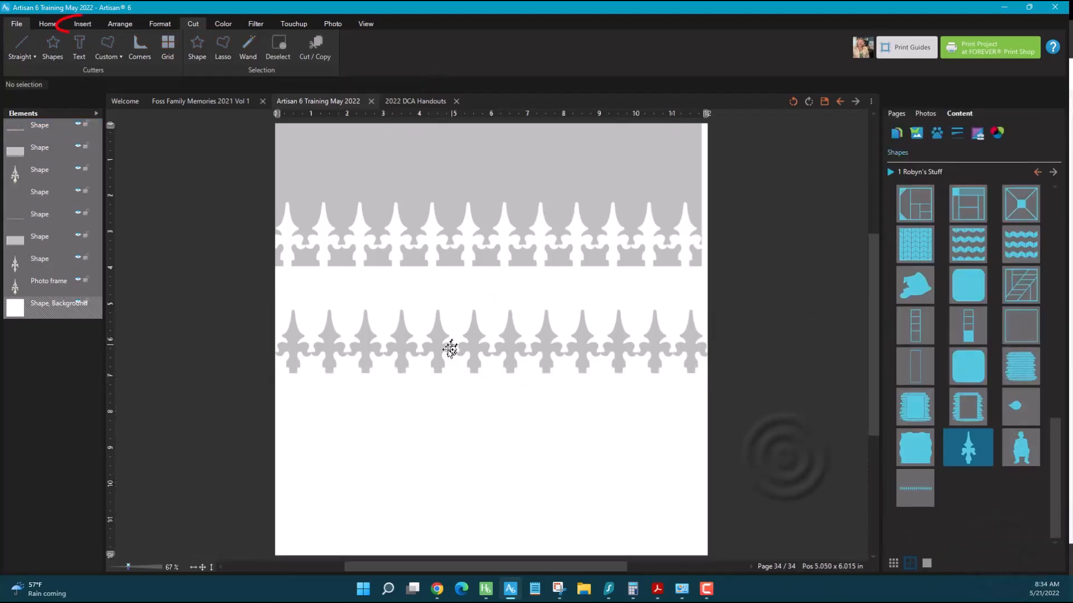
- Create an outlined copy of the trimmed finial row with Outliner and move it below the original to about x -0.205, y 8.218
click(444, 350)
click(82, 24)
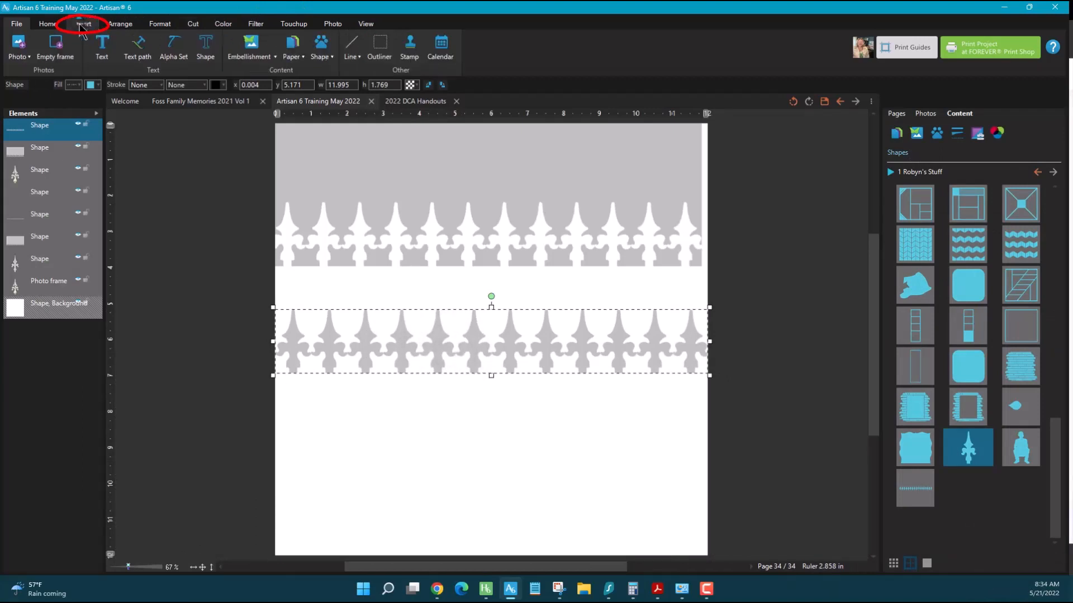
click(383, 46)
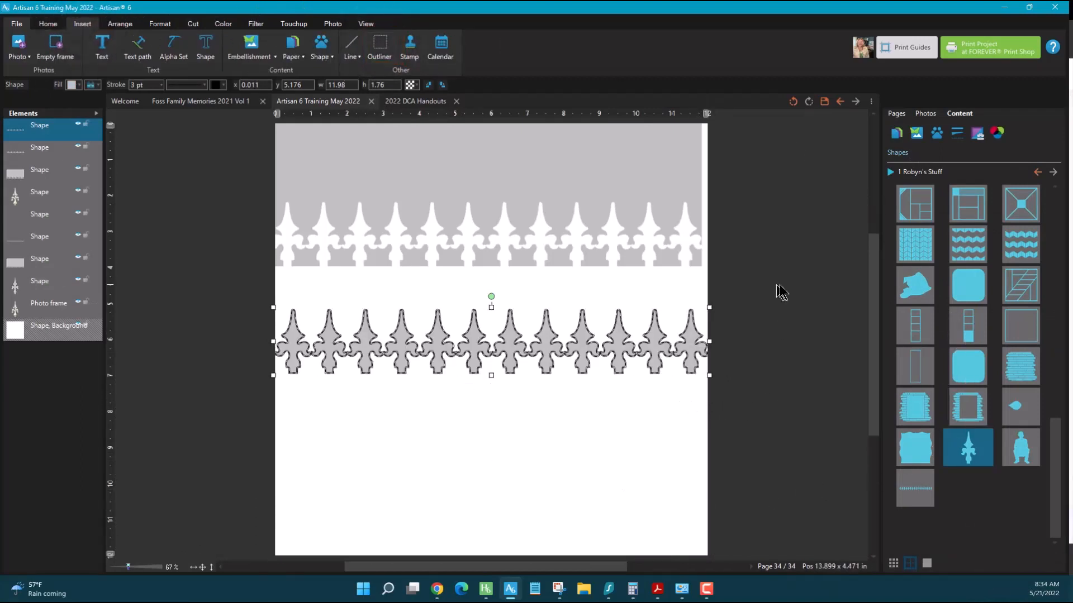
drag(688, 345, 681, 454)
right_click(692, 447)
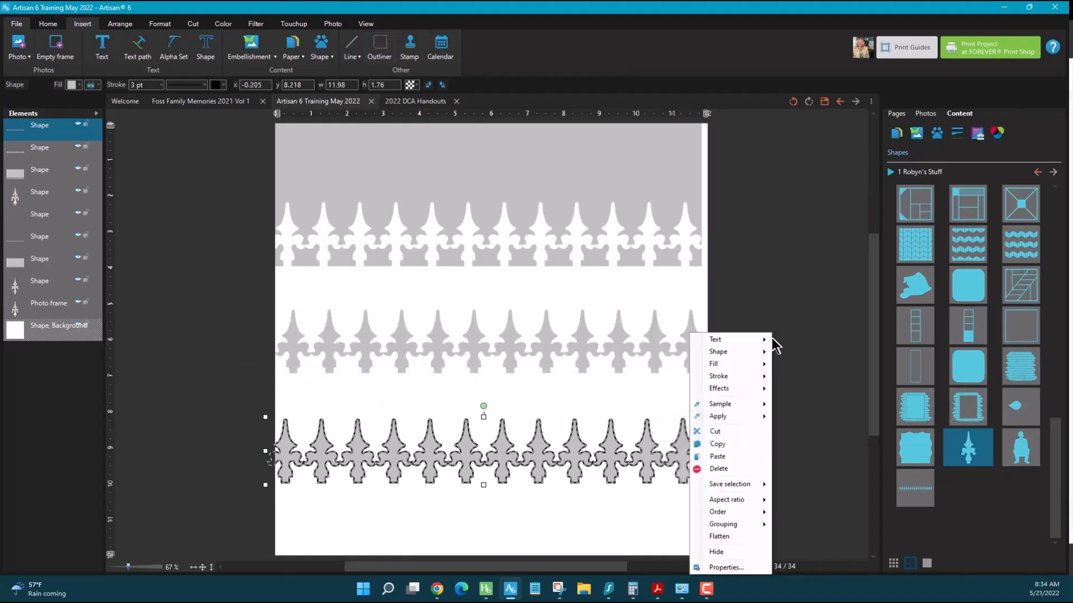
click(749, 352)
click(803, 396)
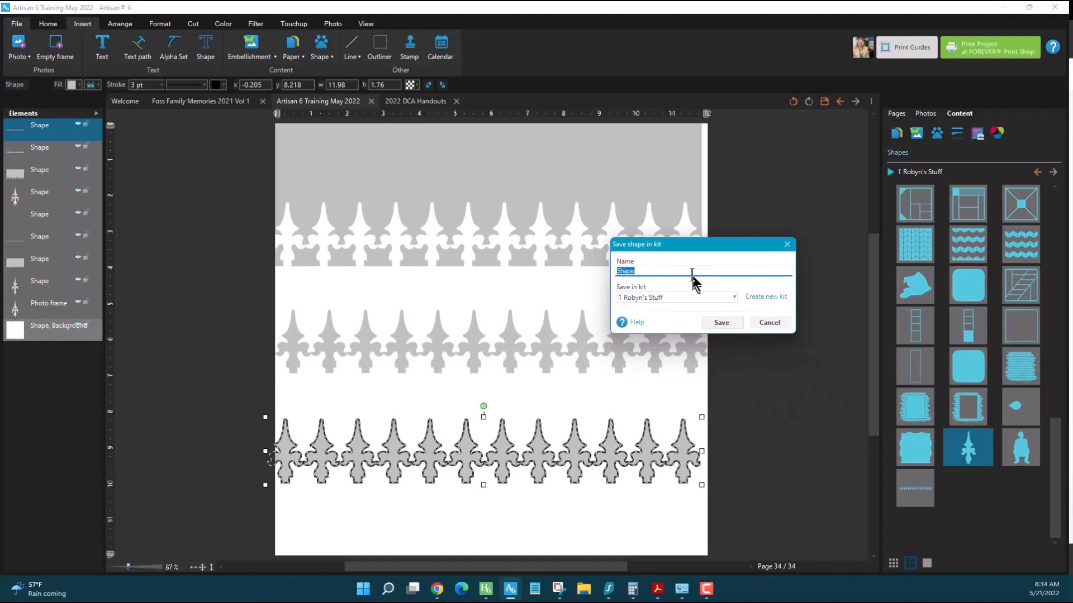
click(777, 324)
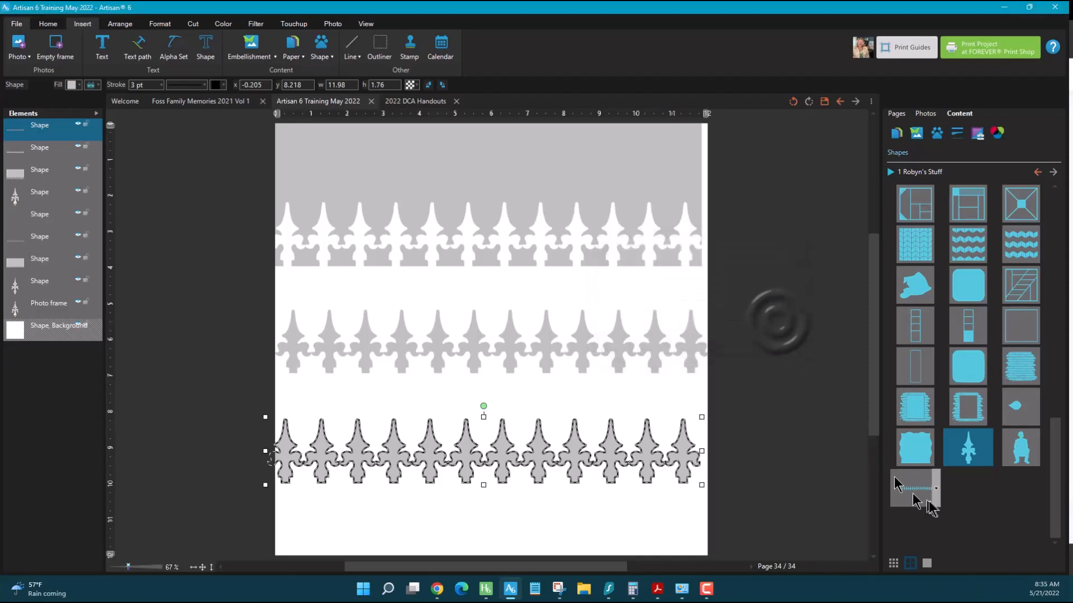